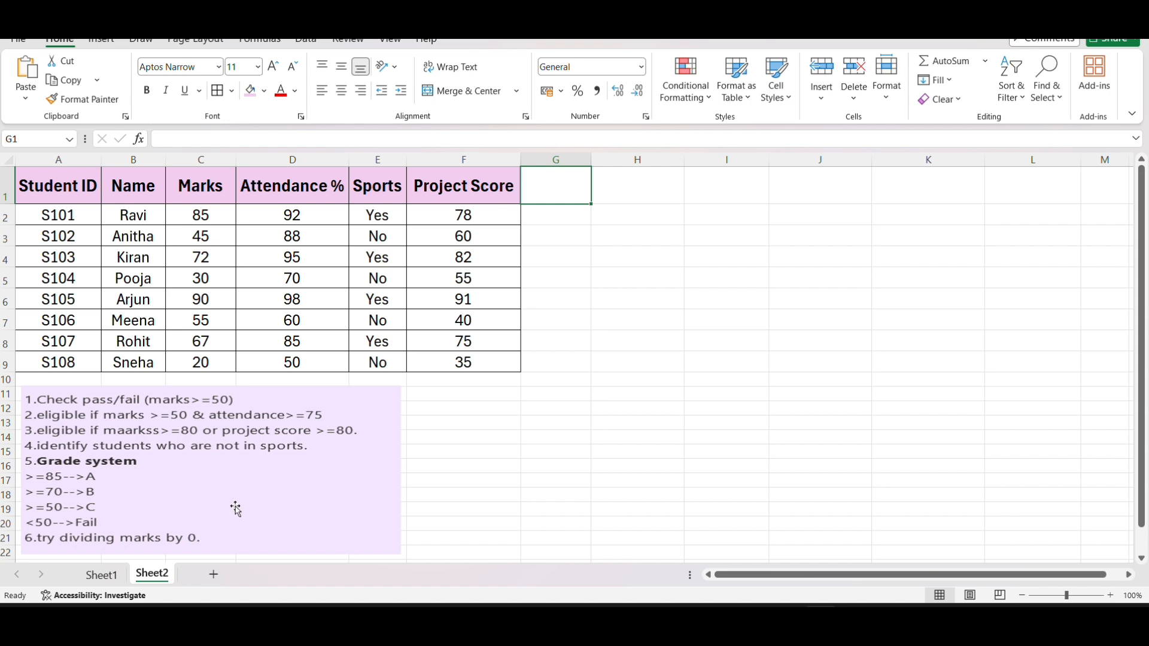
- Enter the formula =IF(C2>=50,"Pass","Fail") in cell G2 to grade the first student's marks
left_click(557, 218)
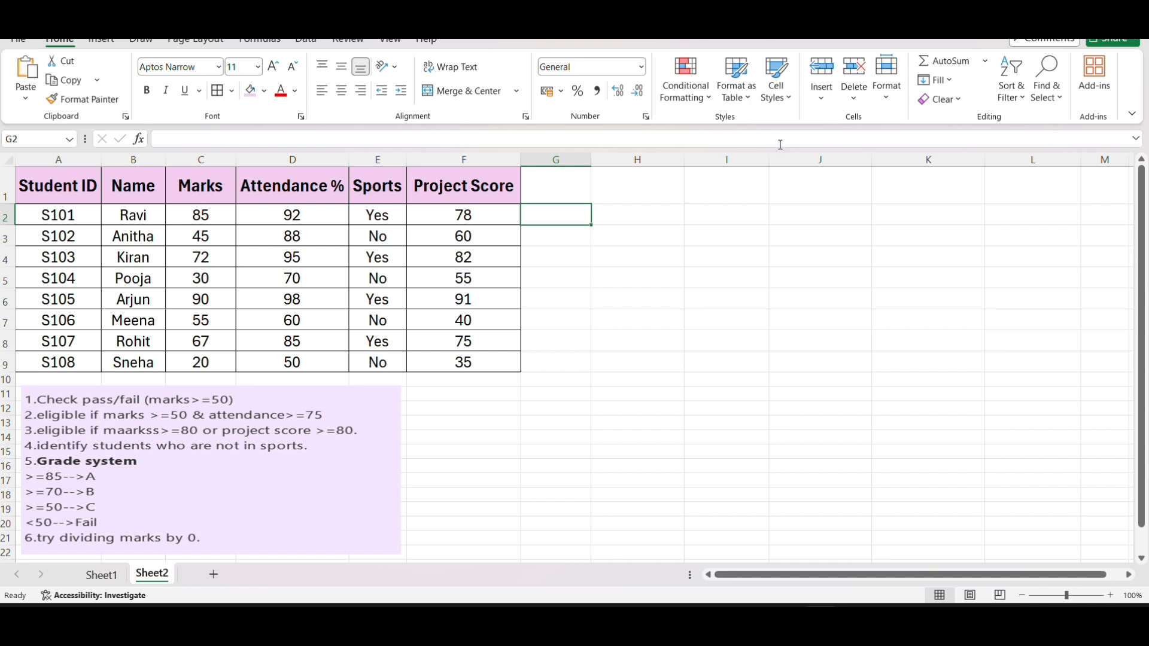
type("=")
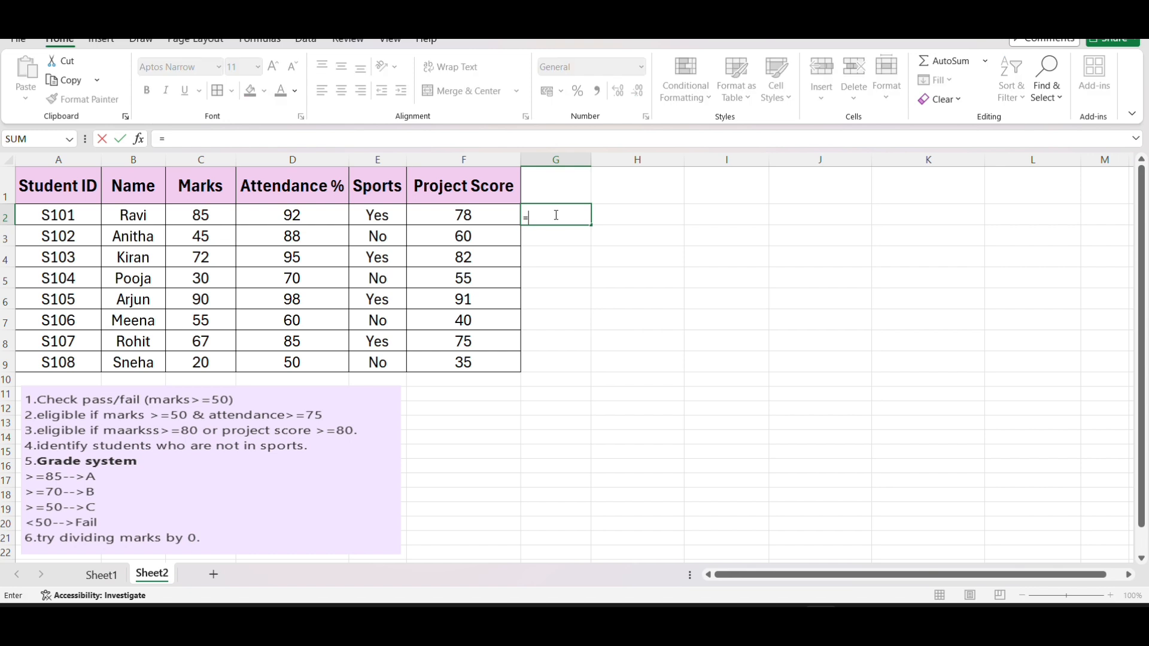
type("if(")
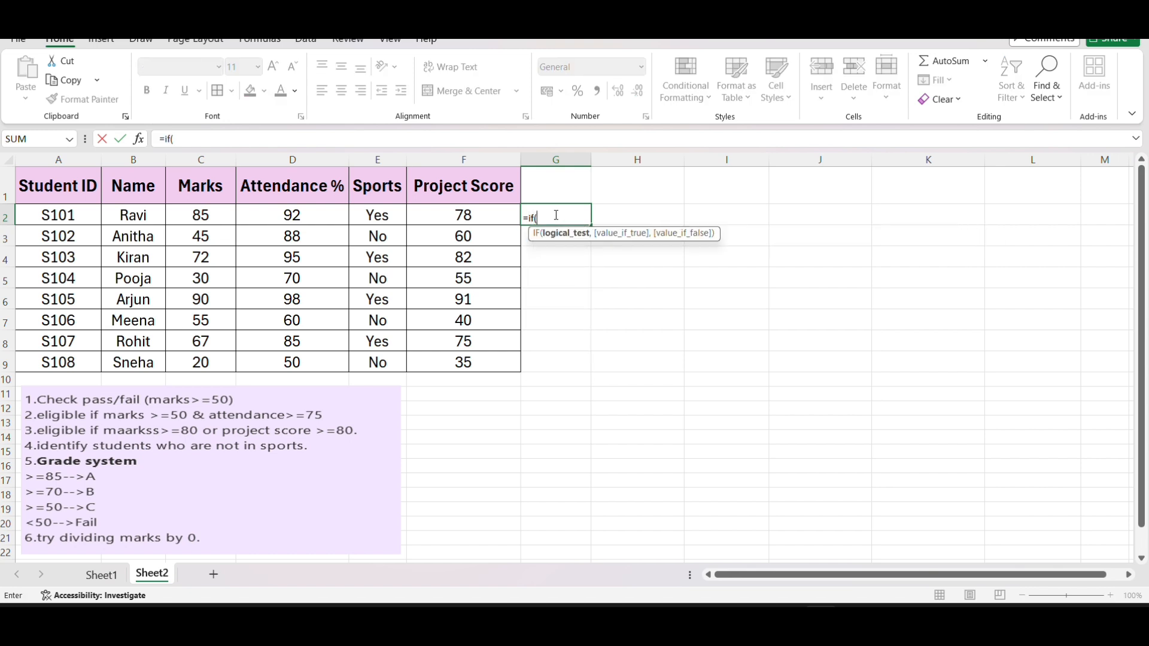
left_click(216, 216)
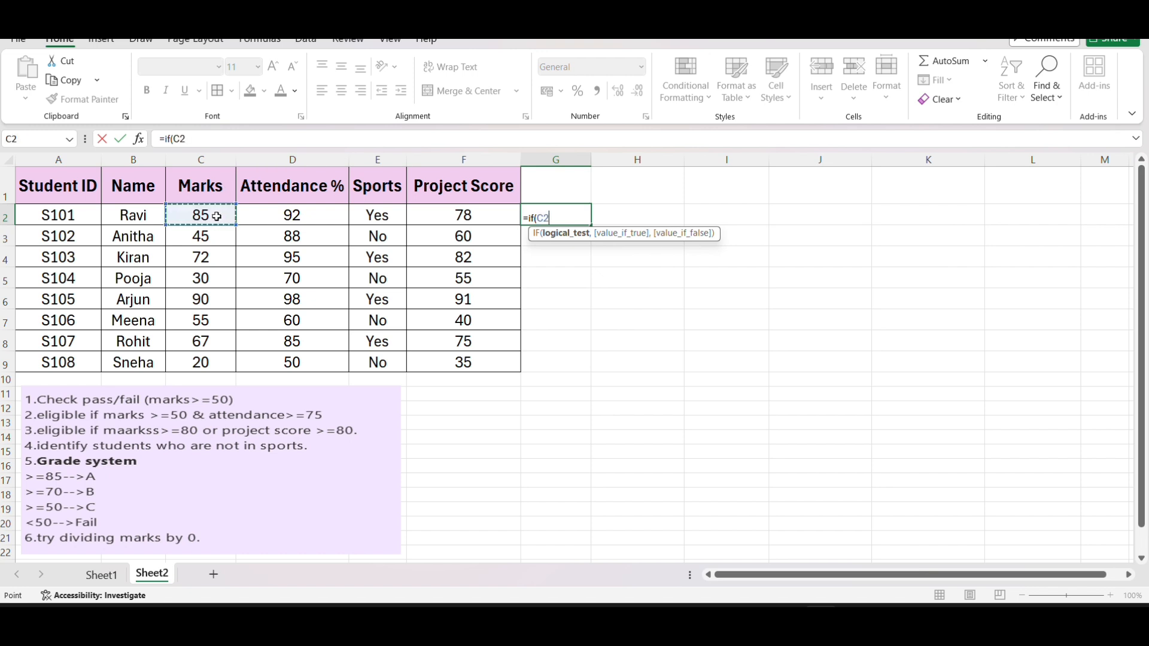
type(">=50,\"P")
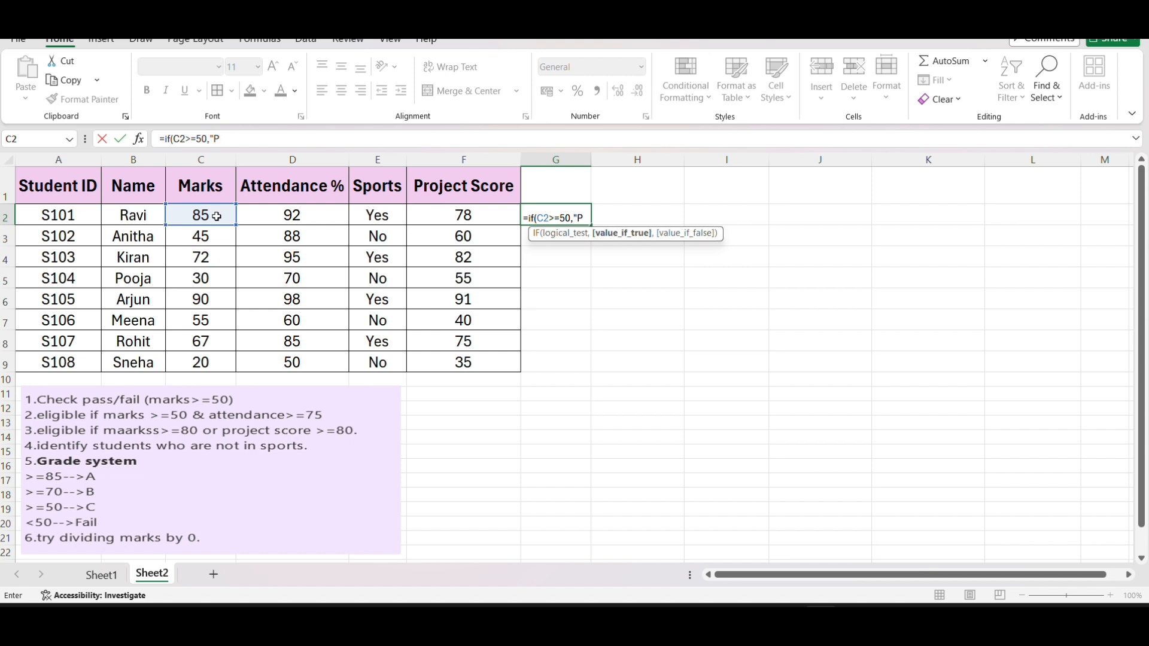
type("ass\",\"Faai")
key("BackSpace")
key("BackSpace")
key("BackSpace")
type("il")
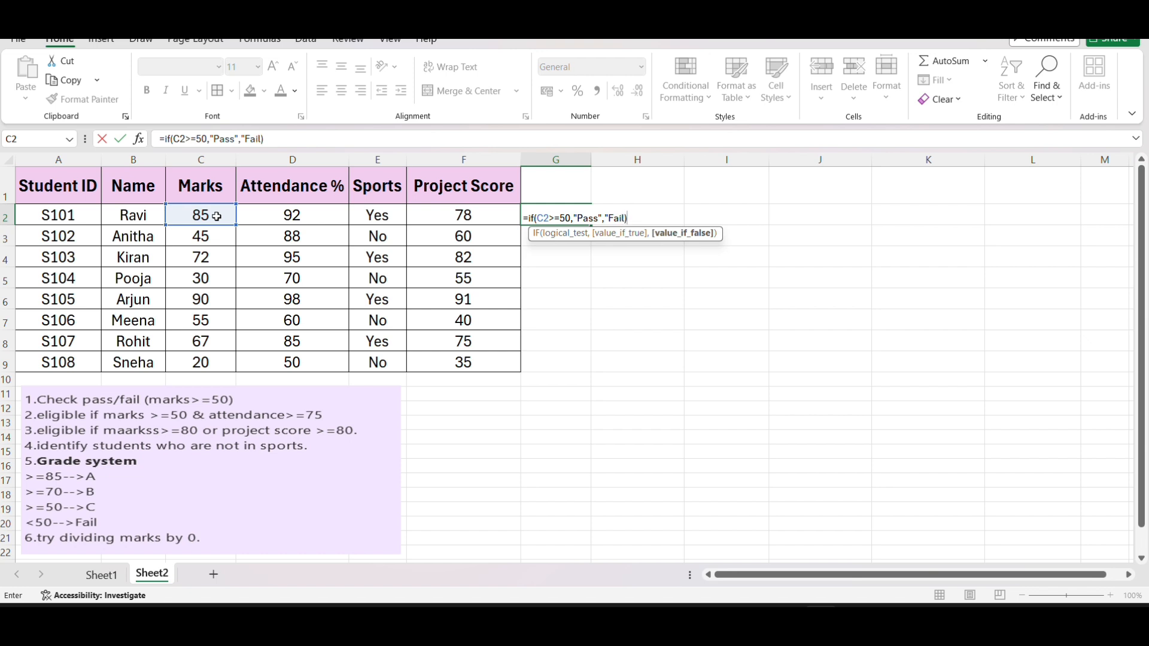
type("\")")
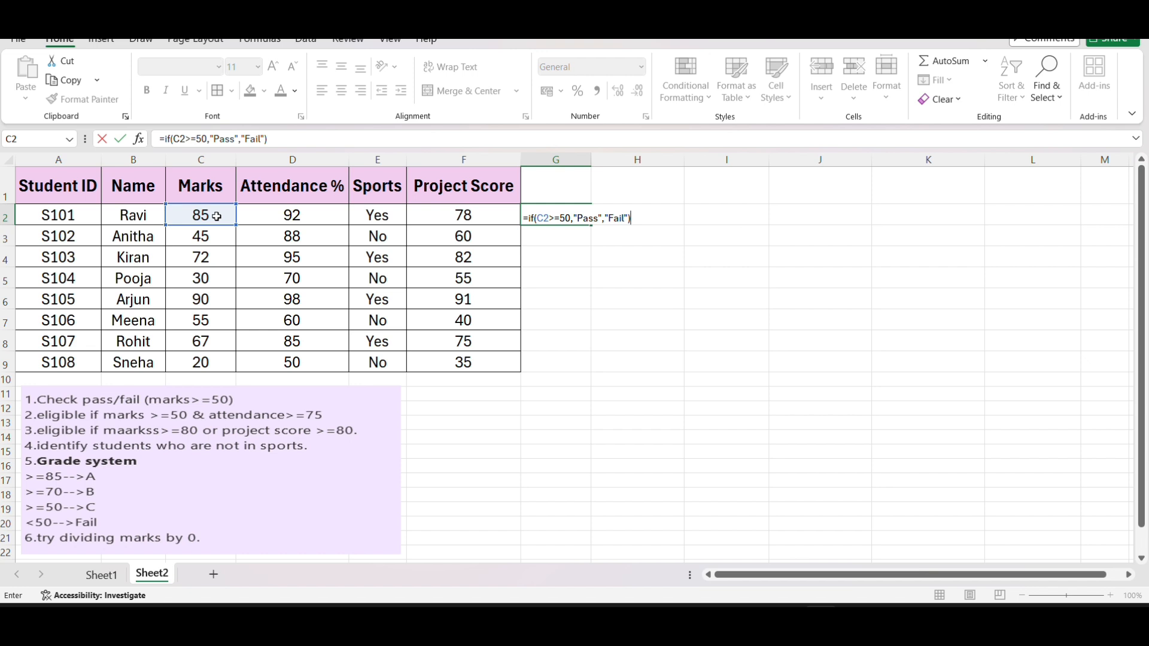
key("Return")
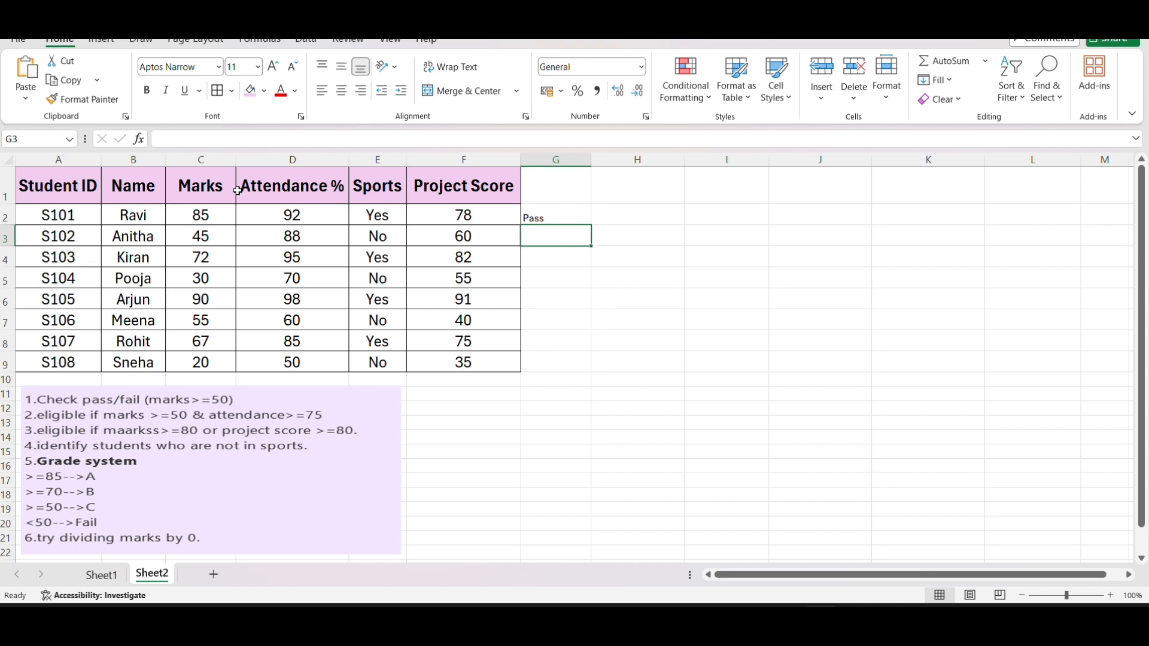
- Fill the pass/fail formula from G2 down through G9 for all students
left_click(572, 216)
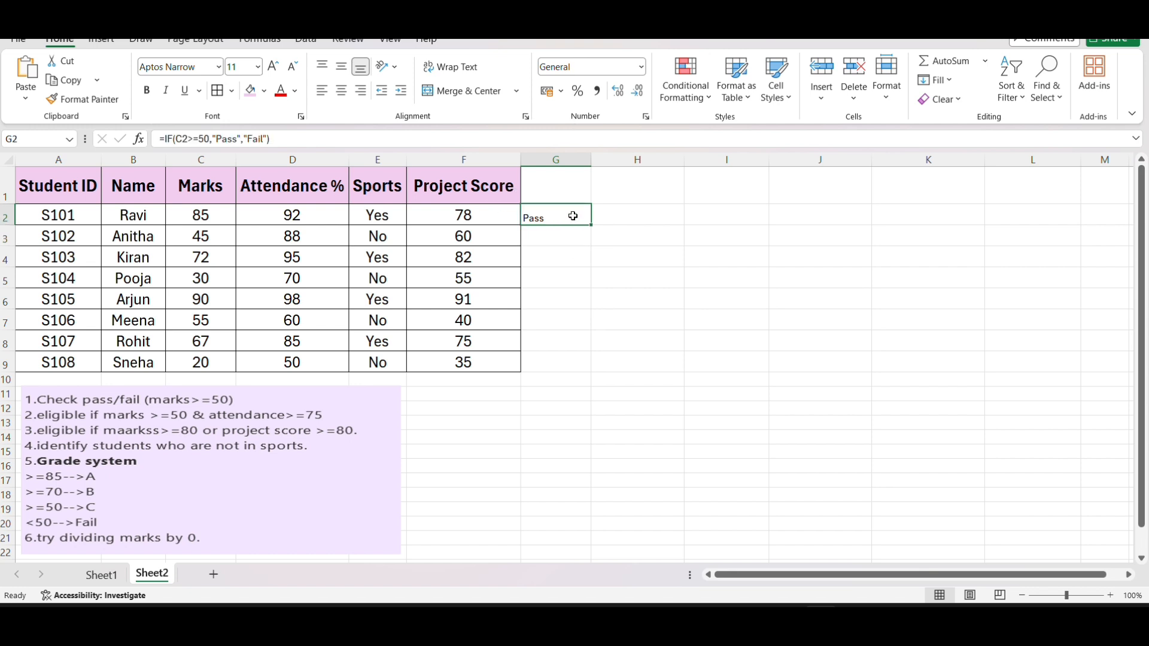
double_click(594, 228)
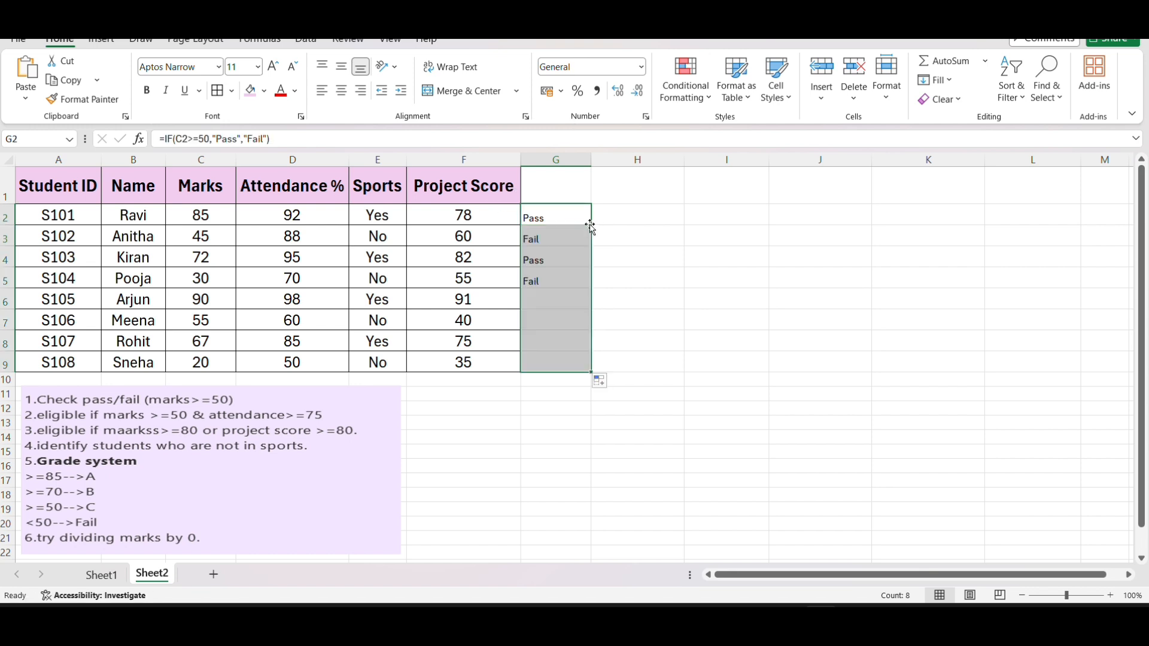
left_click(553, 408)
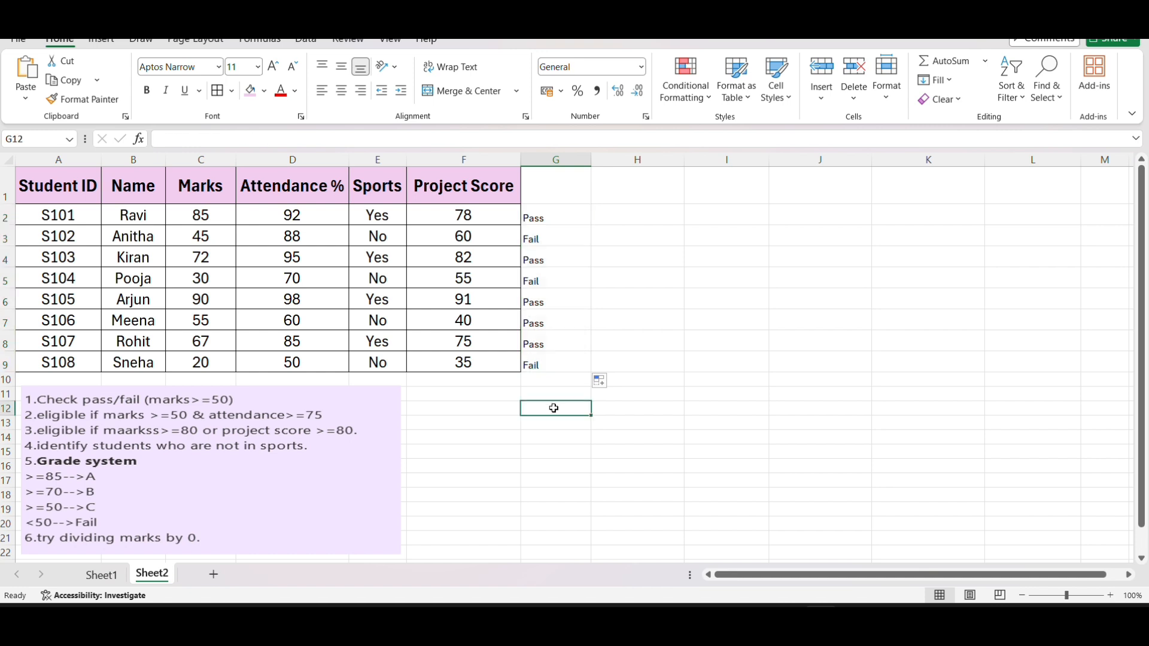
- Compare the marks of students S102, S104 and S108 with their pass/fail results in column G
left_click(218, 237)
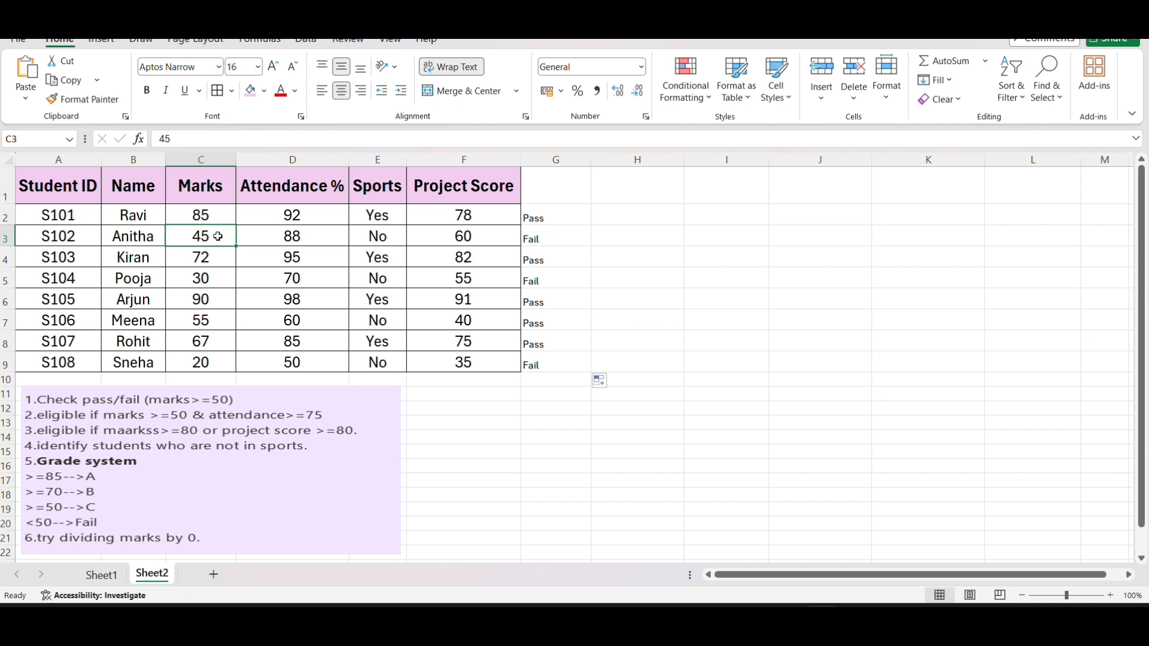
left_click(544, 240)
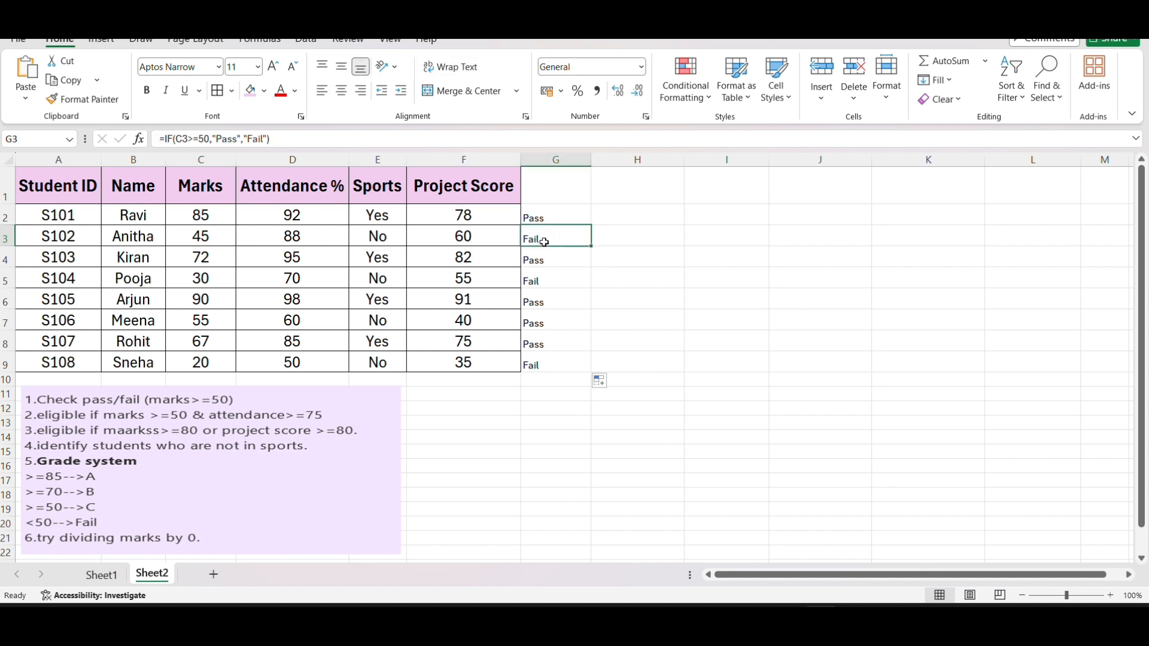
left_click(209, 277)
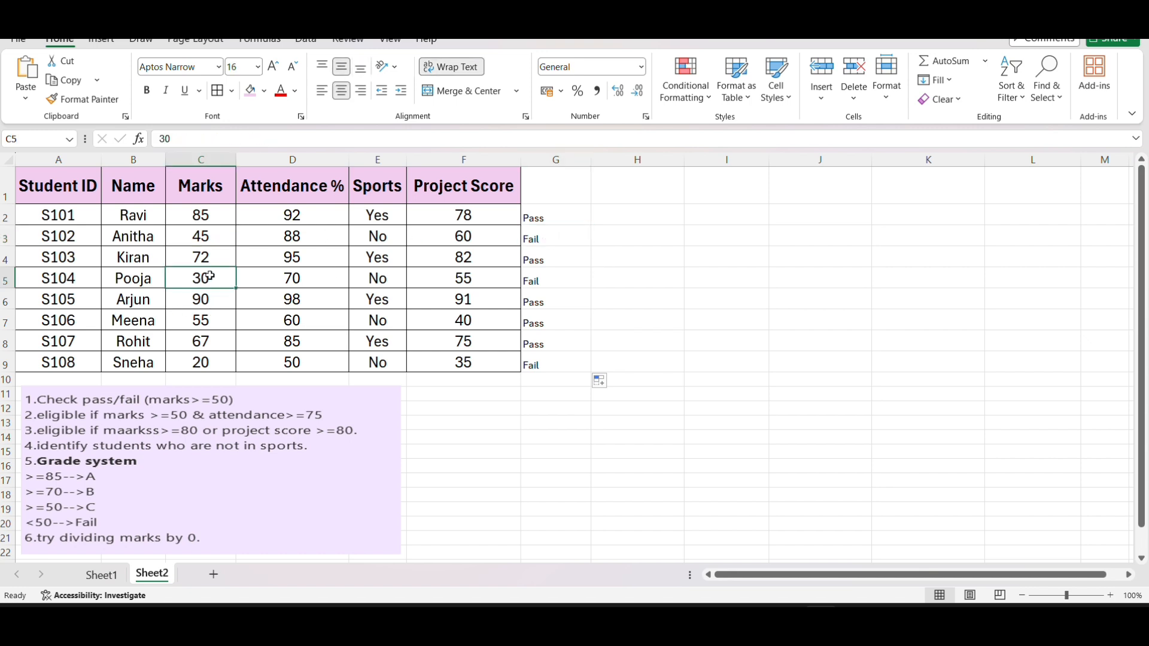
left_click(570, 286)
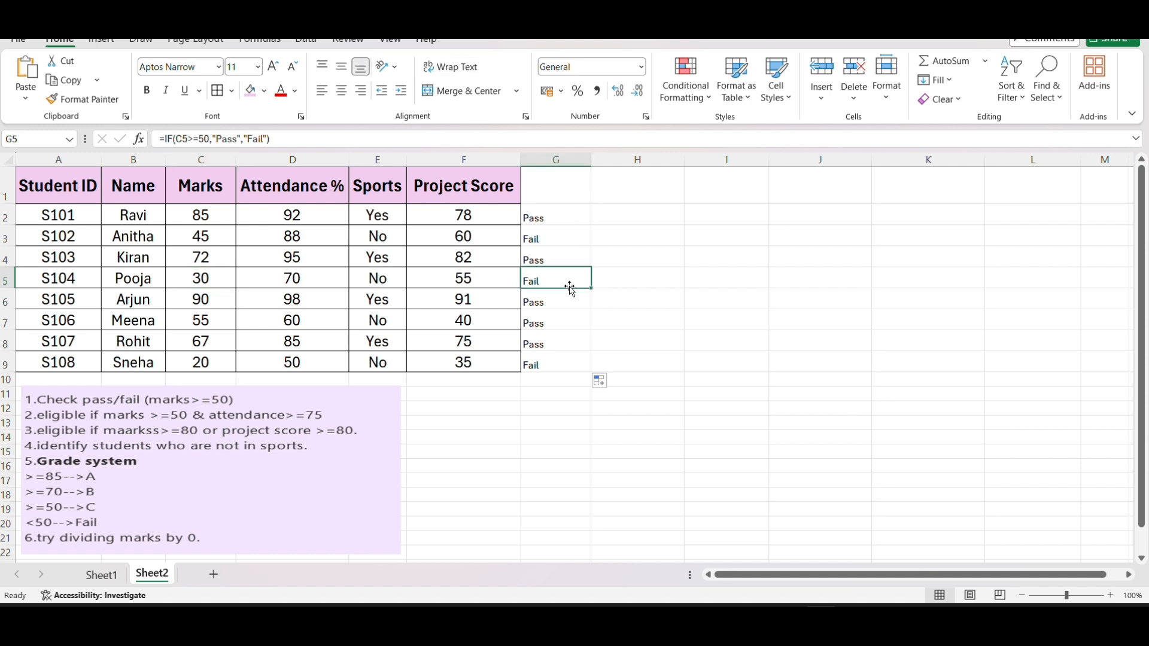
left_click(190, 367)
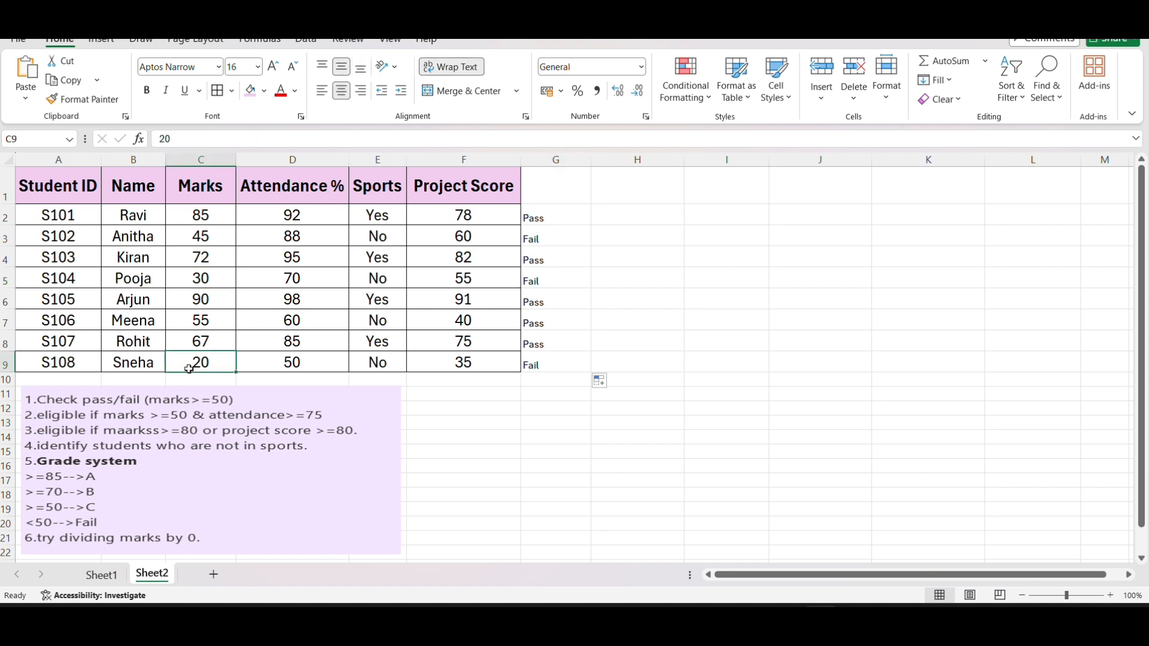
left_click(535, 365)
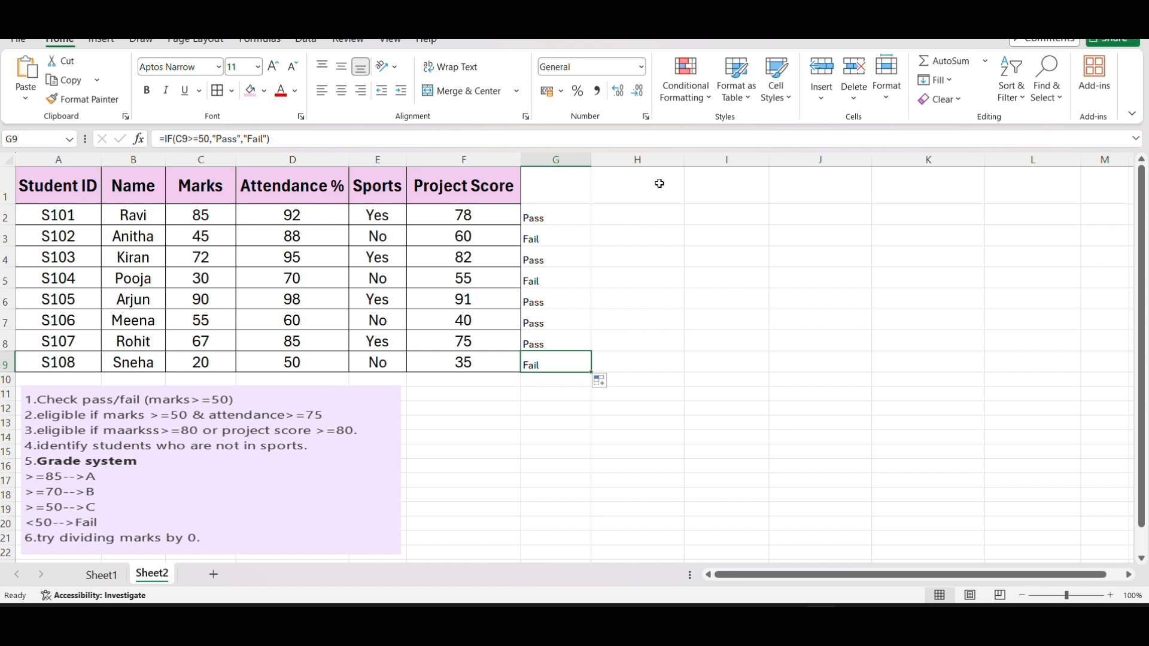
- Enter the formula =IF(AND(C2>=50,D2>=75),"Eligible","Not Eligible") in cell H2, testing the first student's marks and attendance
left_click(623, 224)
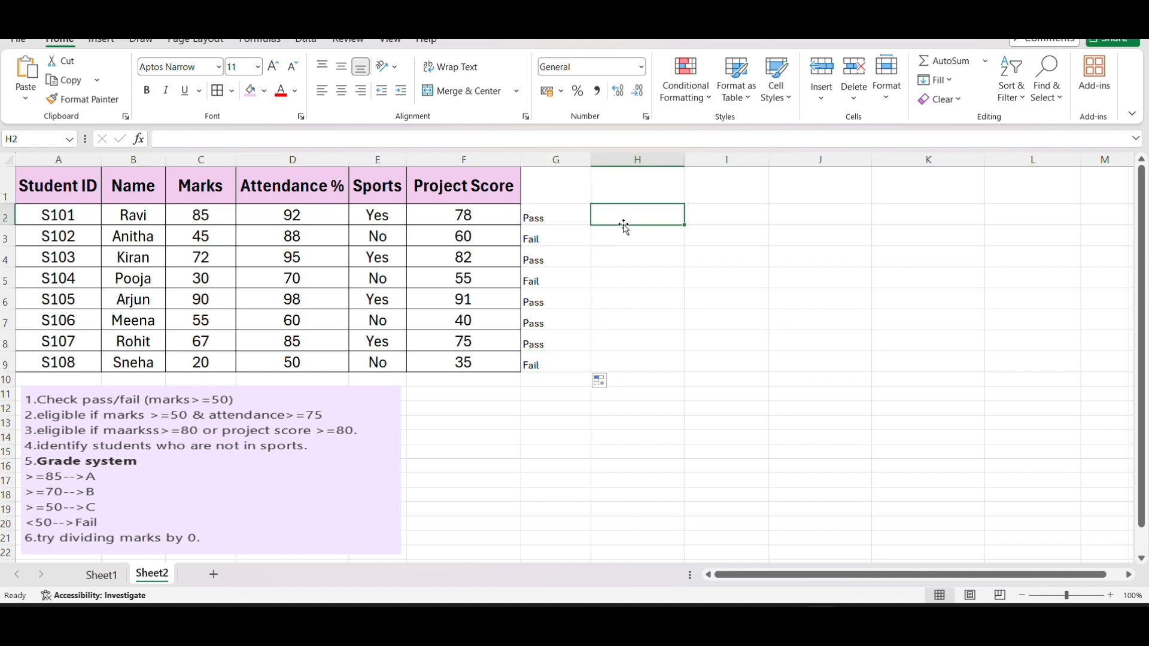
type("=")
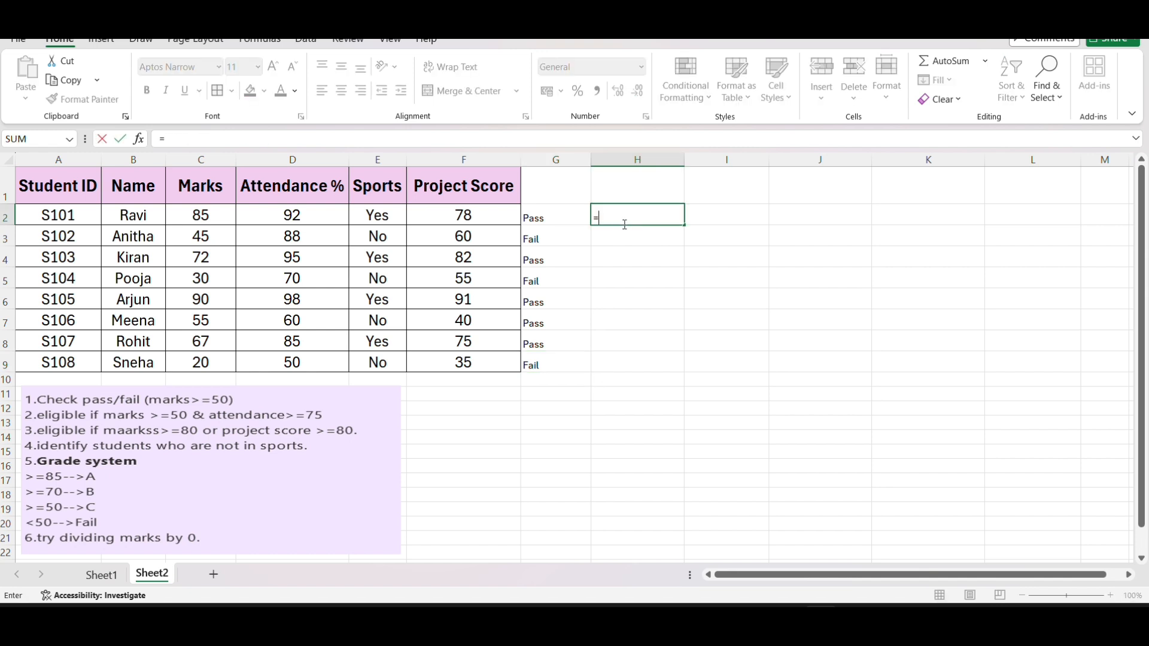
type("i")
key("Escape")
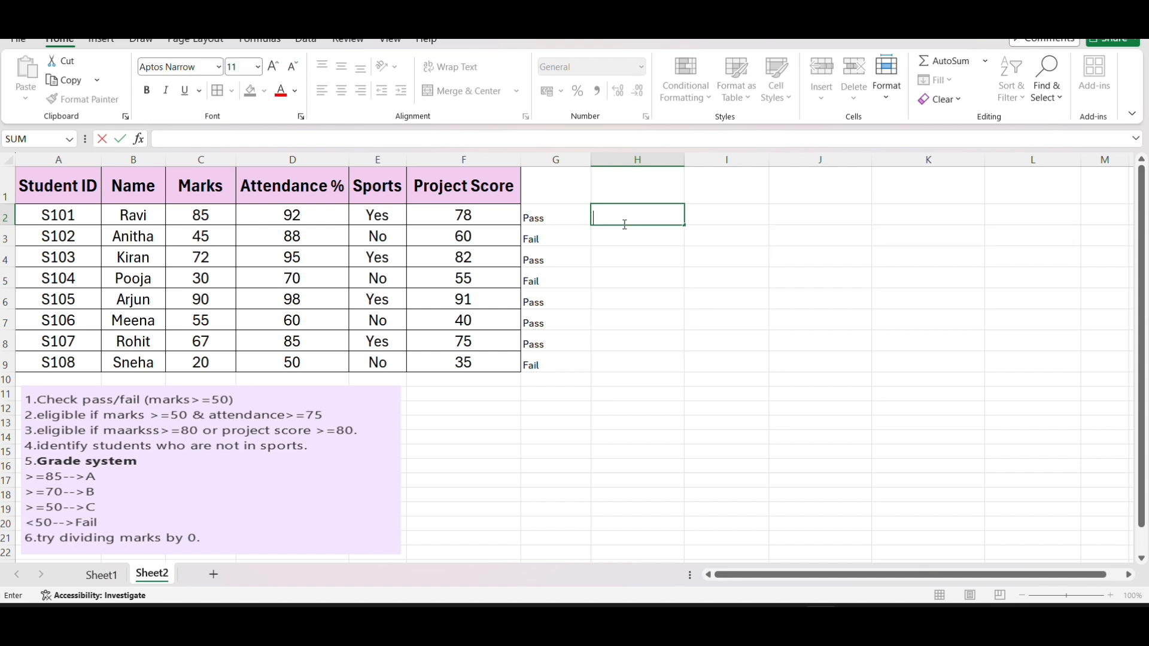
type("=if")
type("(and(")
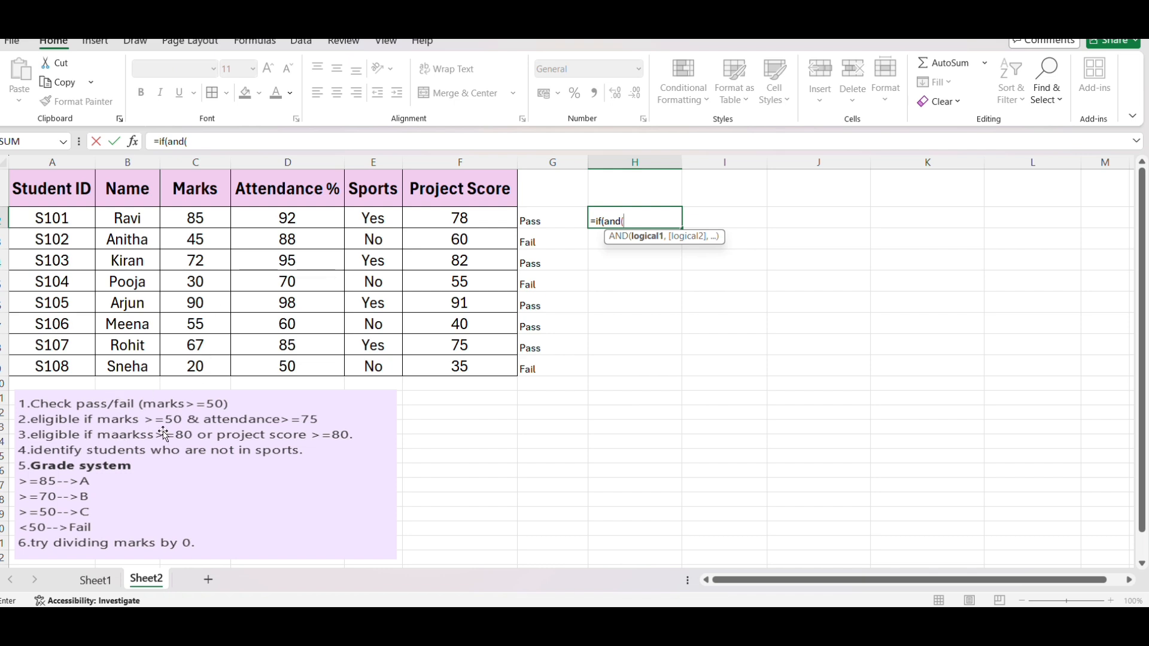
left_click(205, 221)
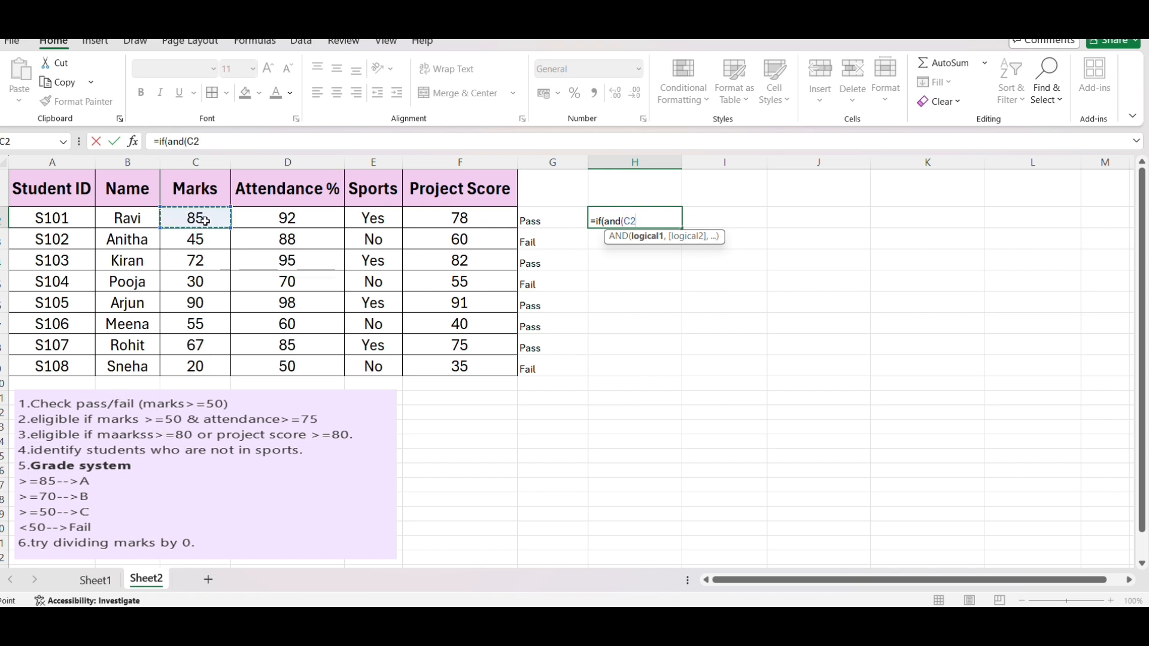
type(">=50,")
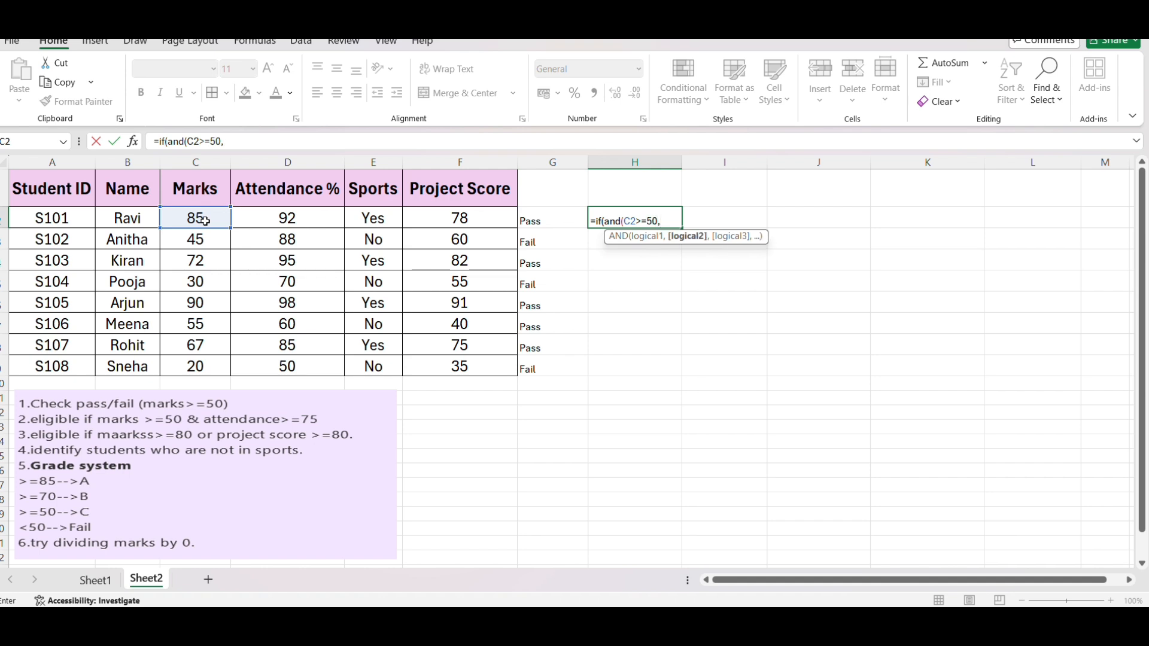
left_click(297, 219)
type(">=")
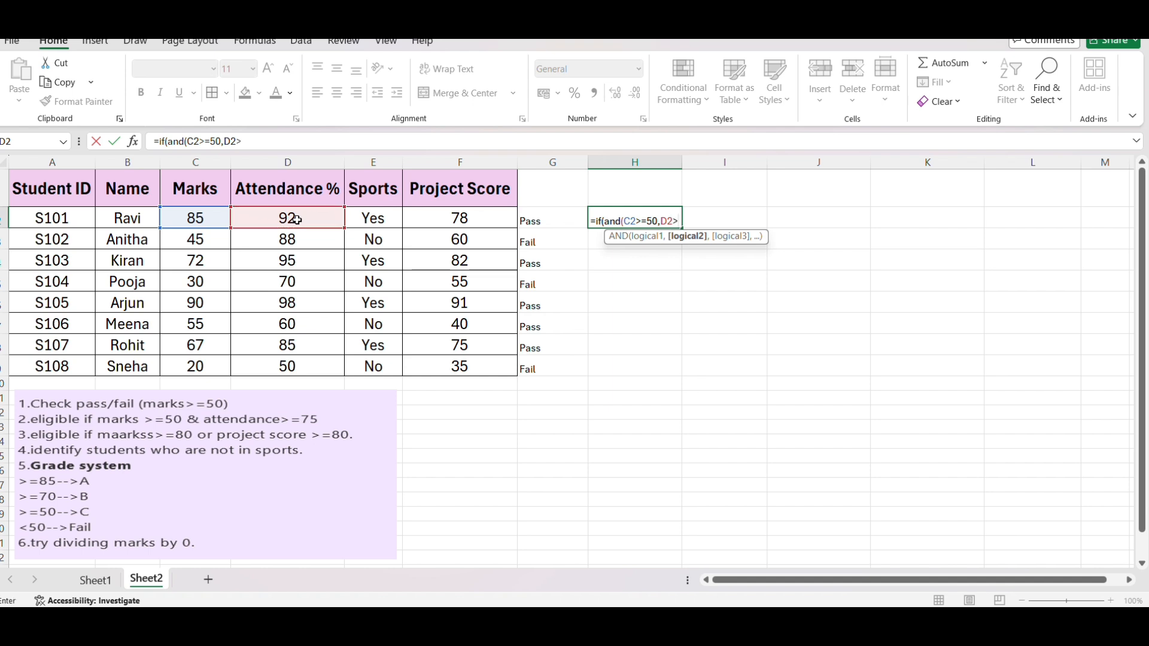
type("75)")
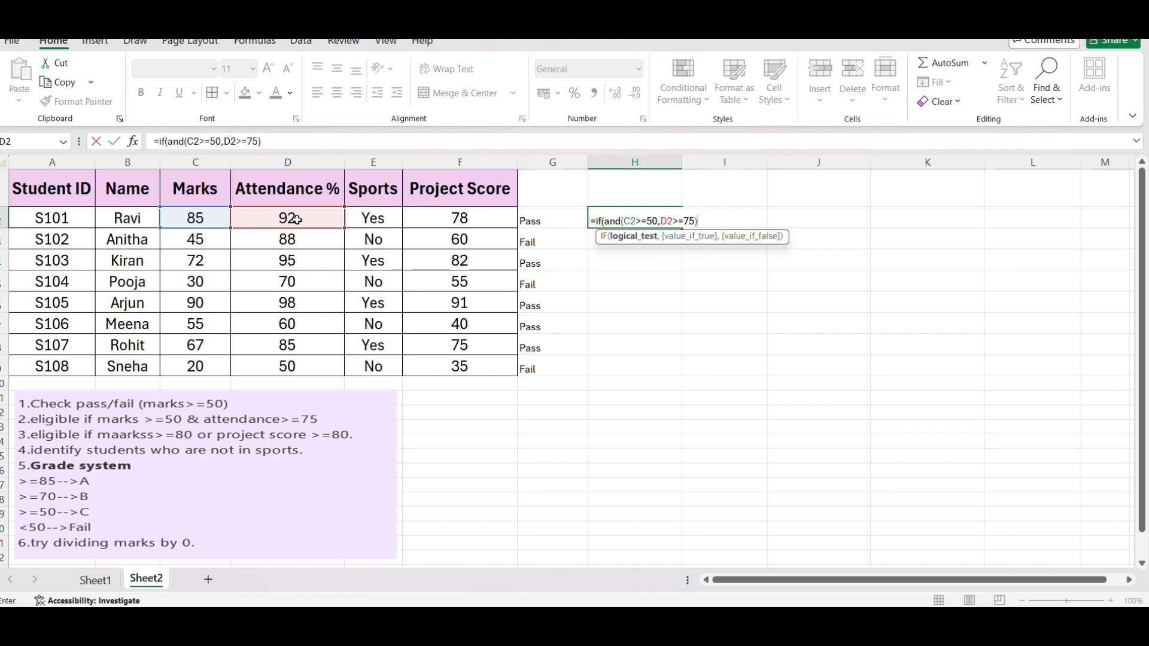
type(",")
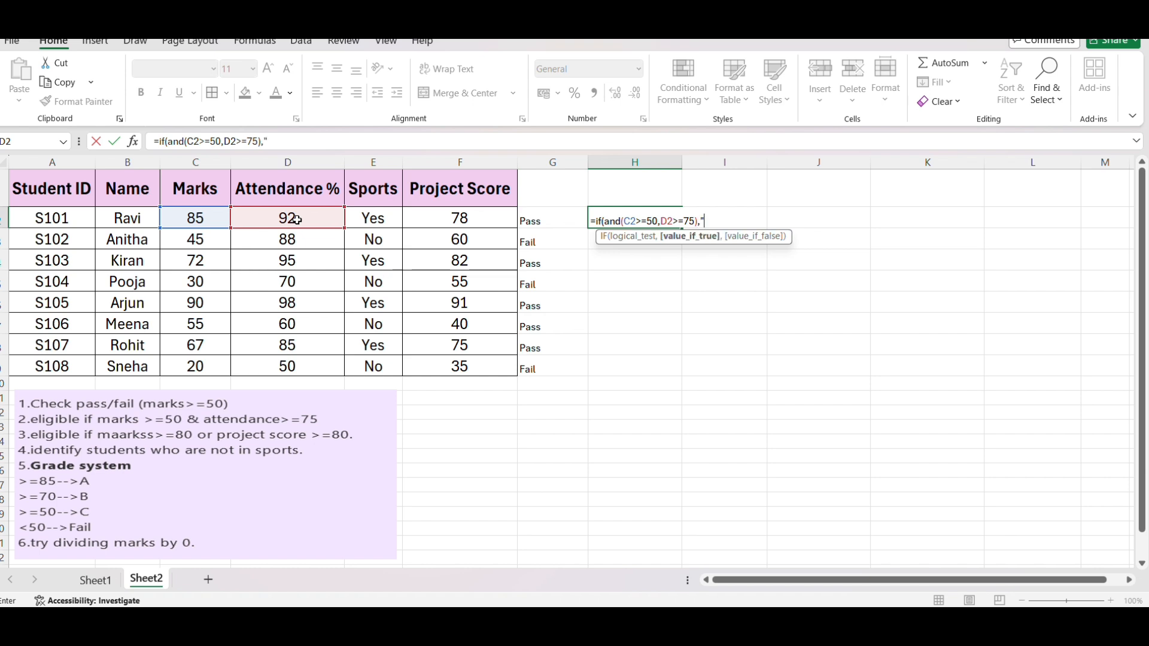
type("\"Eligible\",\"")
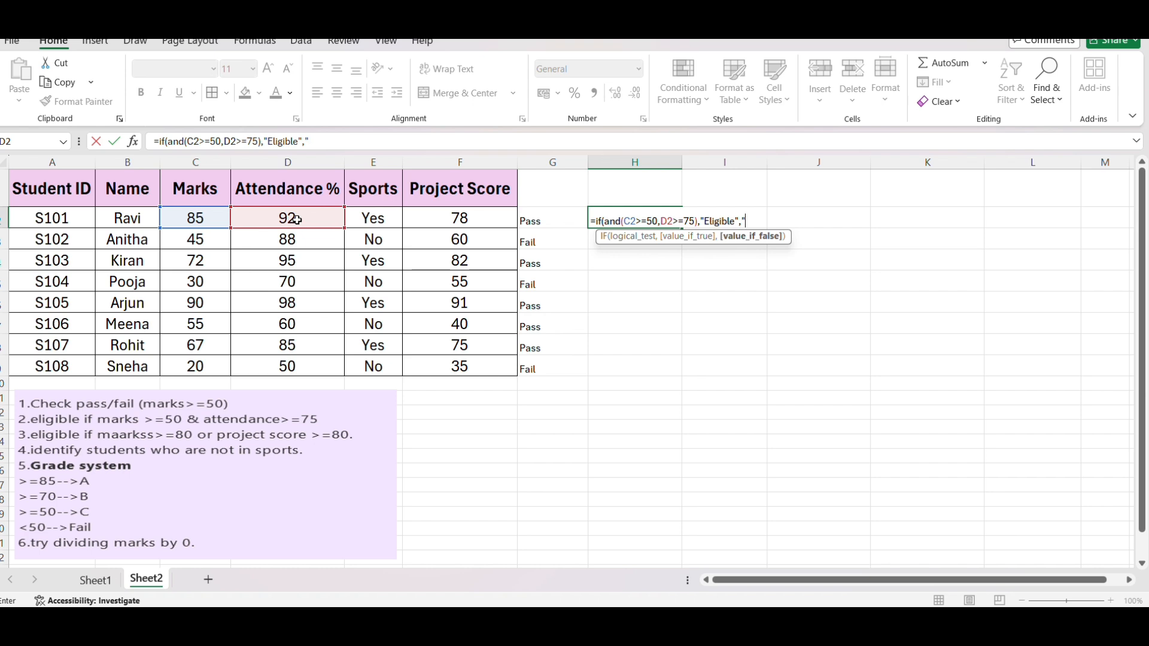
type("Not Eligible")
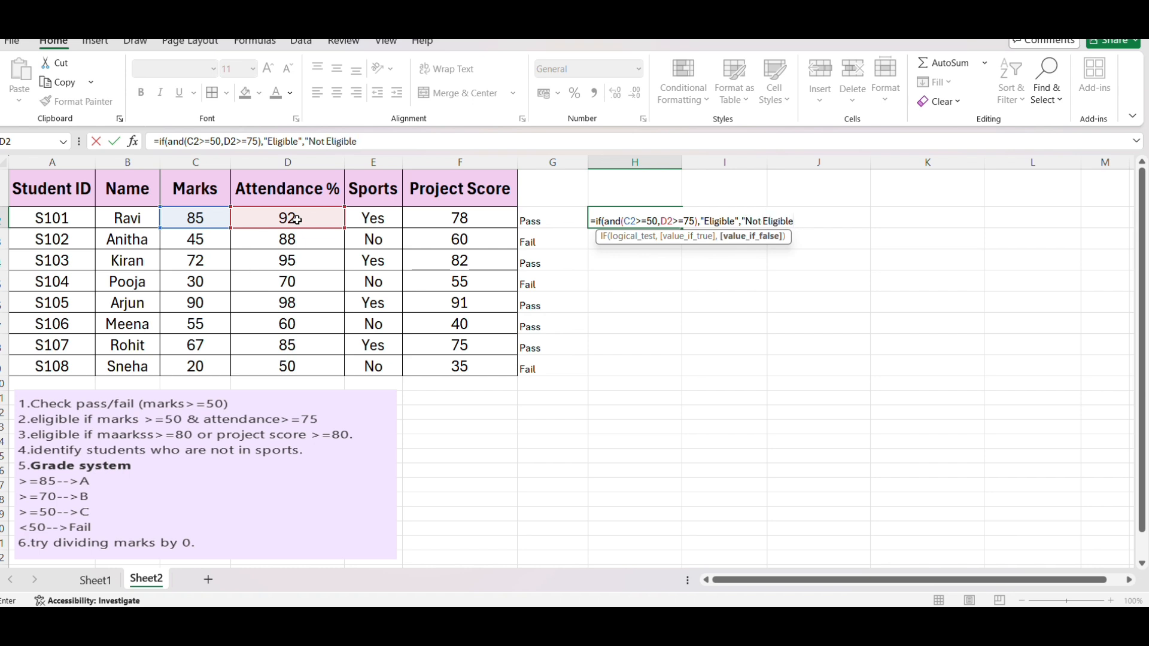
type(")")
key("Return")
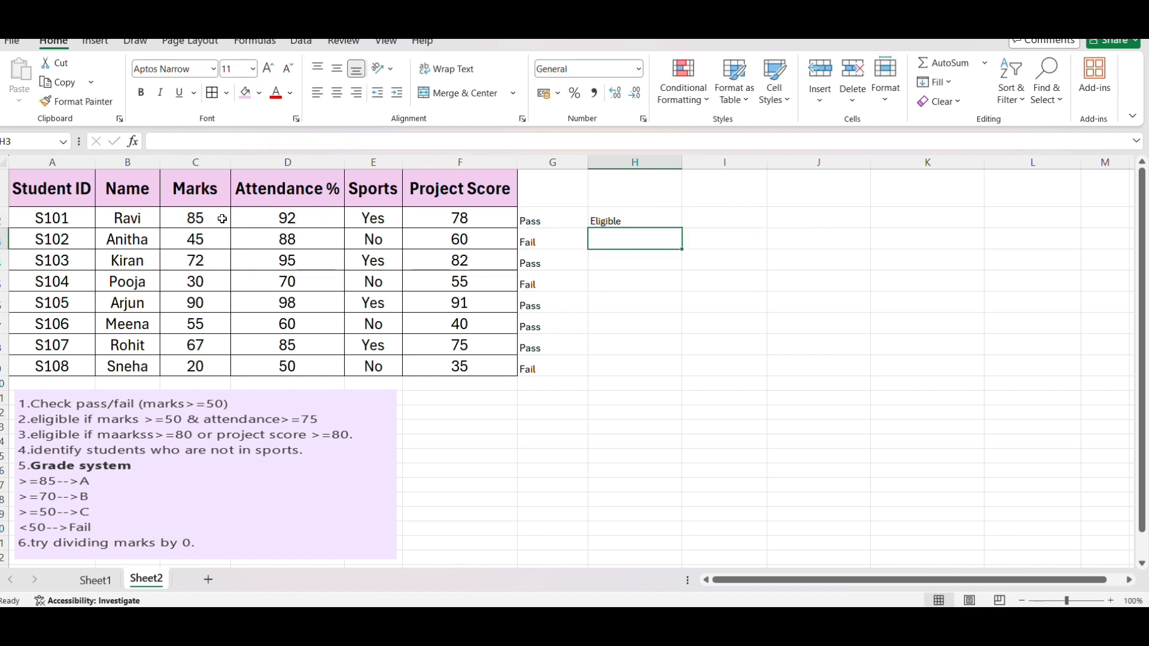
- Fill the eligibility formula from H2 down through H9 and check student S102's marks against the result
left_click_drag(222, 218, 244, 221)
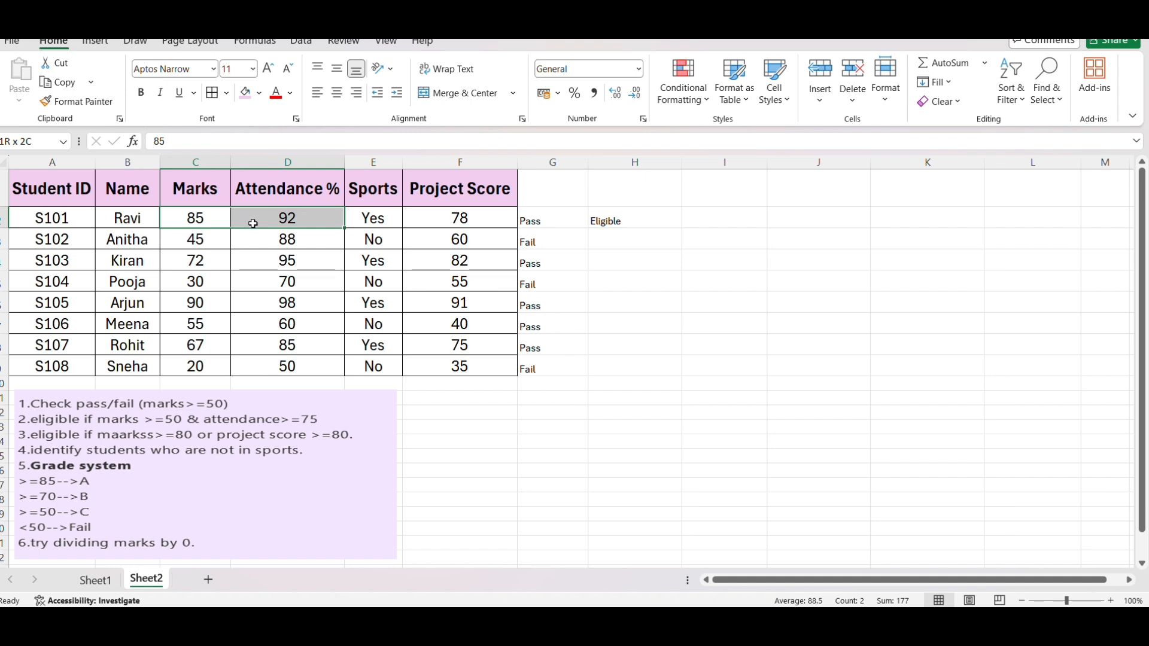
left_click_drag(252, 224, 252, 223)
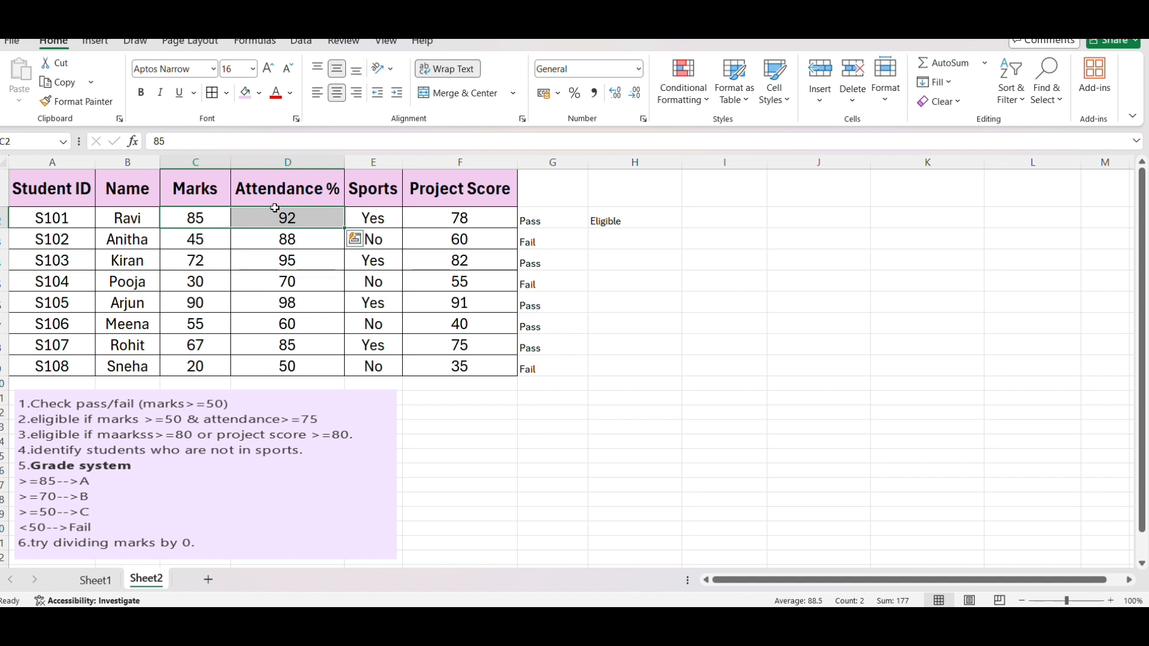
left_click(615, 215)
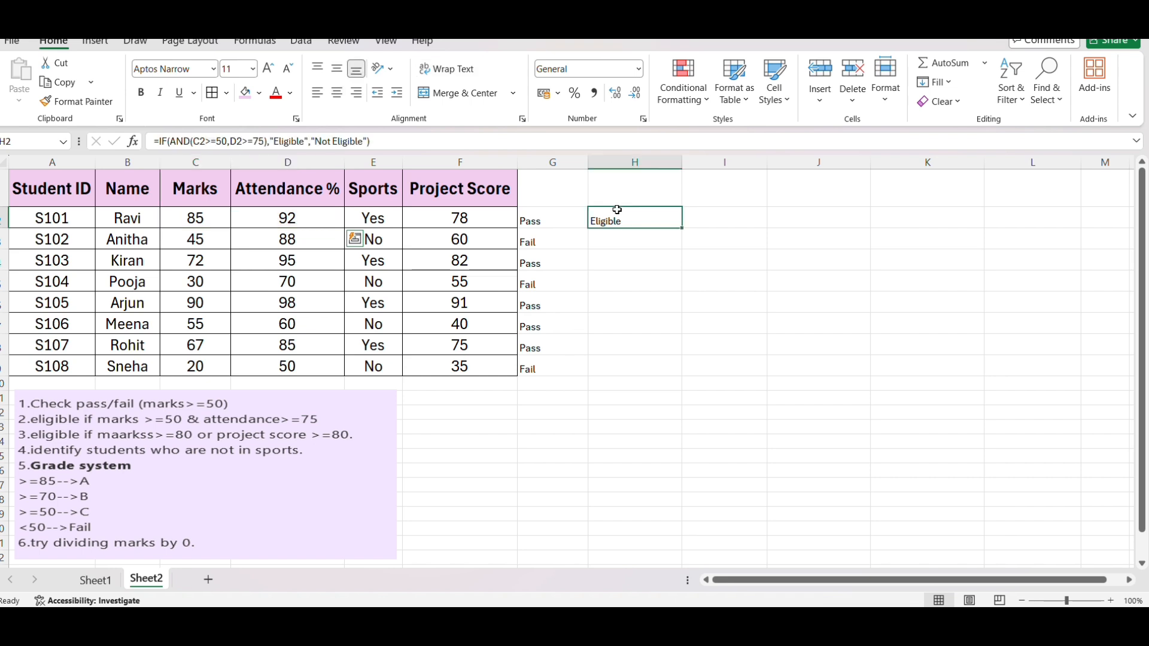
double_click(680, 229)
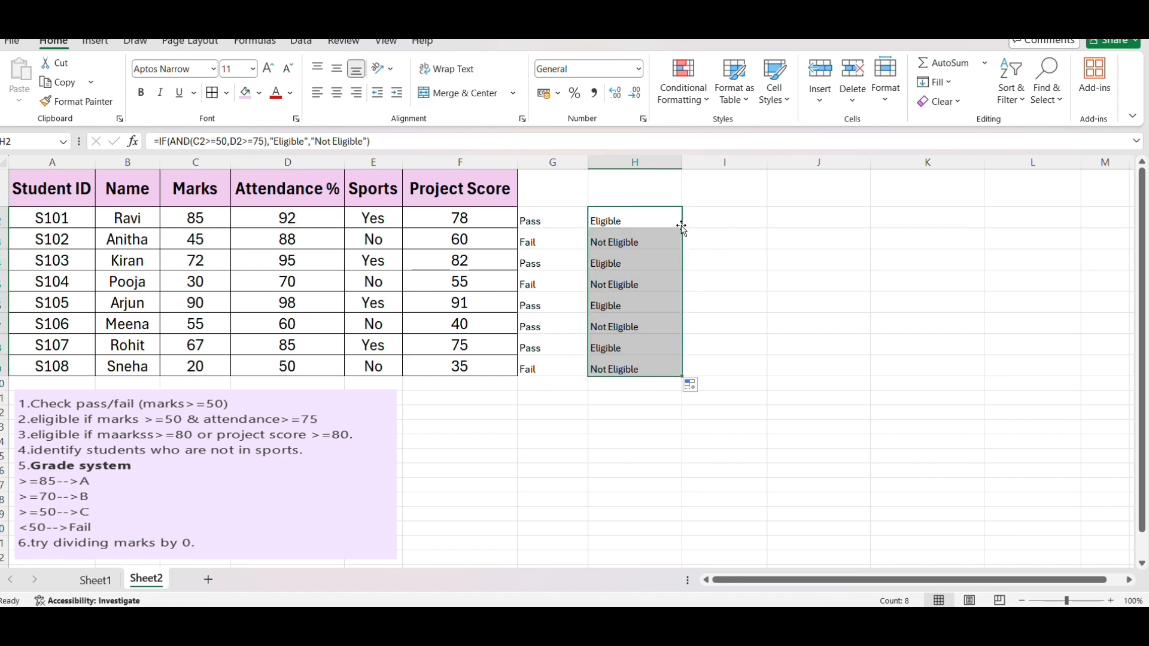
left_click(227, 239)
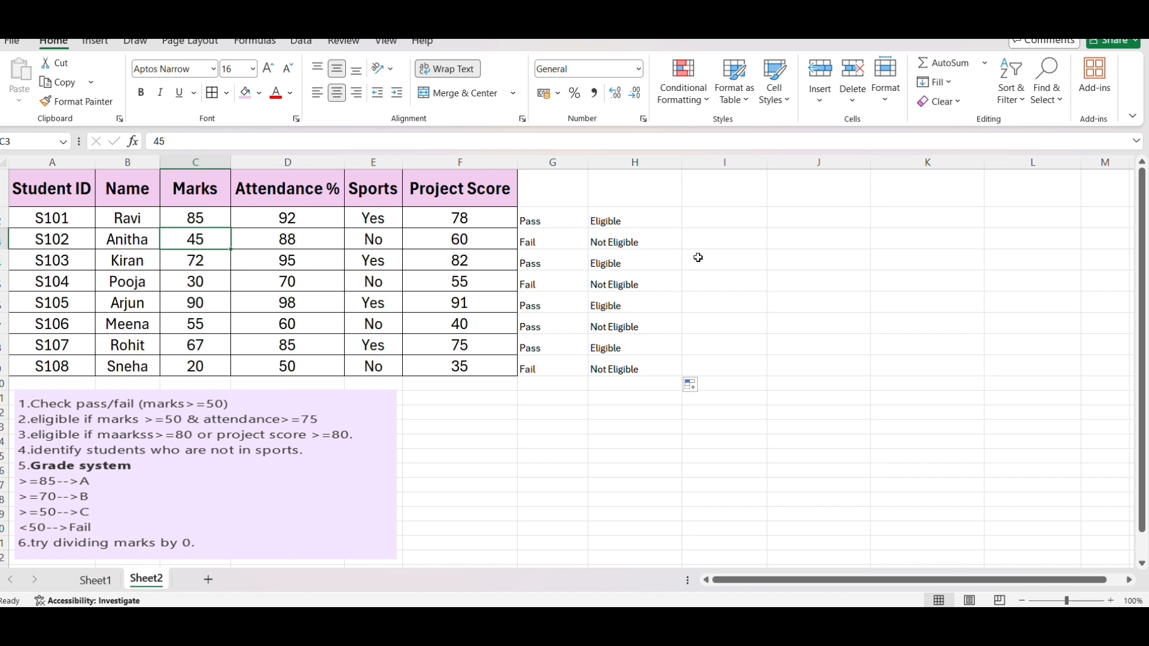
left_click(598, 239)
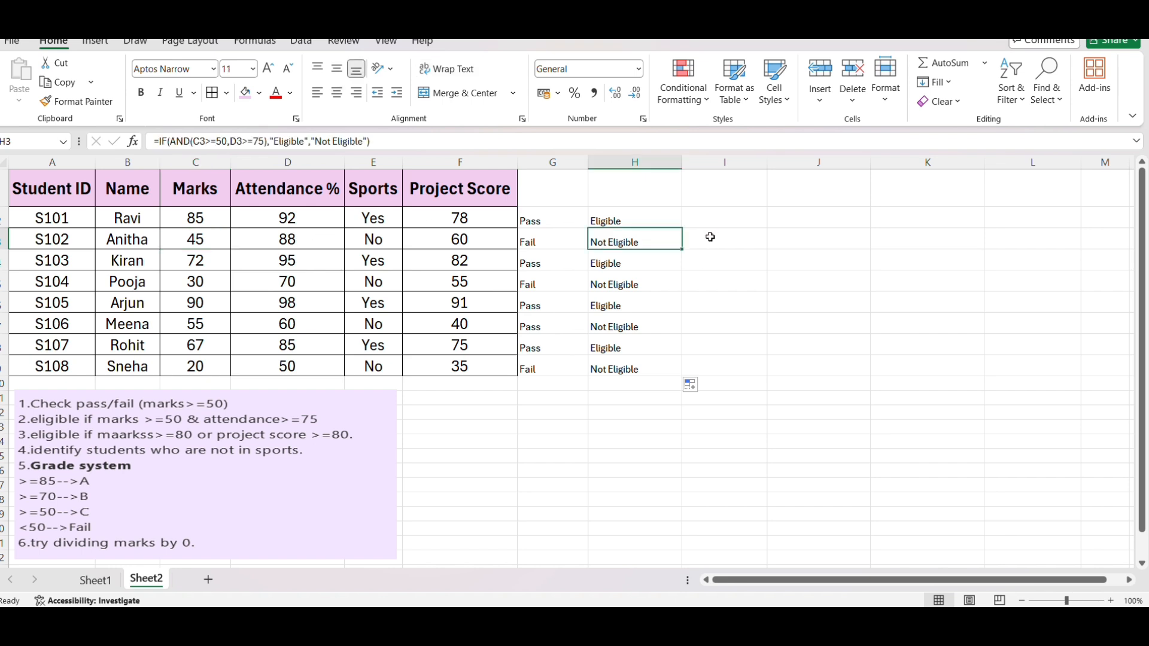
- Compare student S106's marks and attendance with the eligibility result in column H
left_click(213, 324)
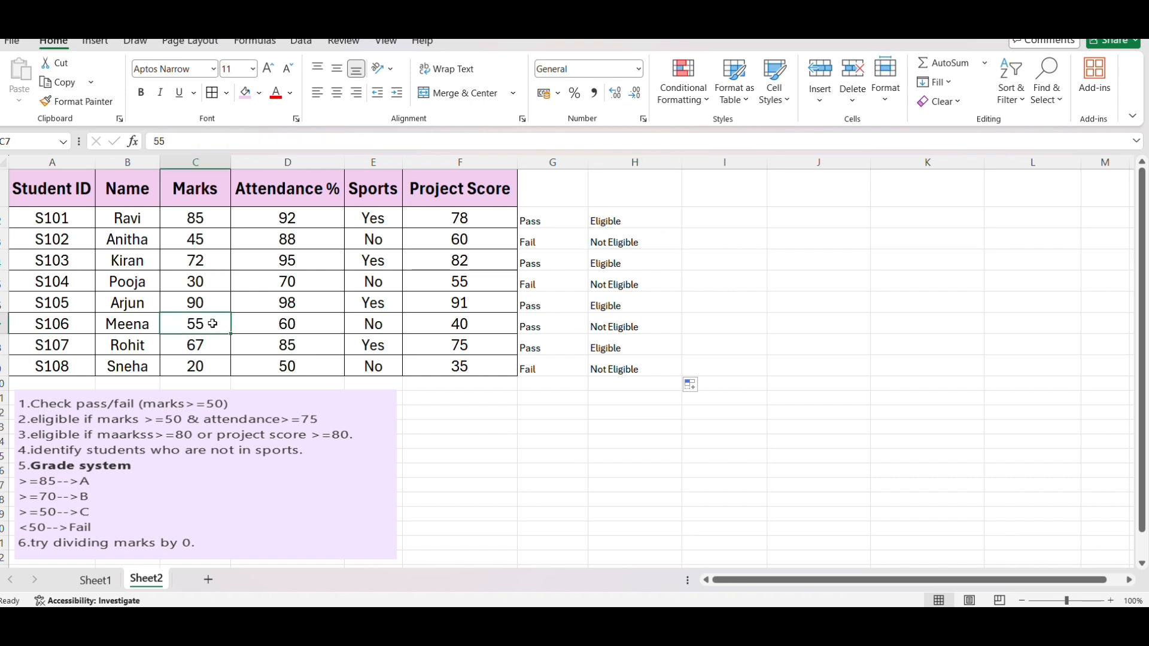
left_click(262, 333)
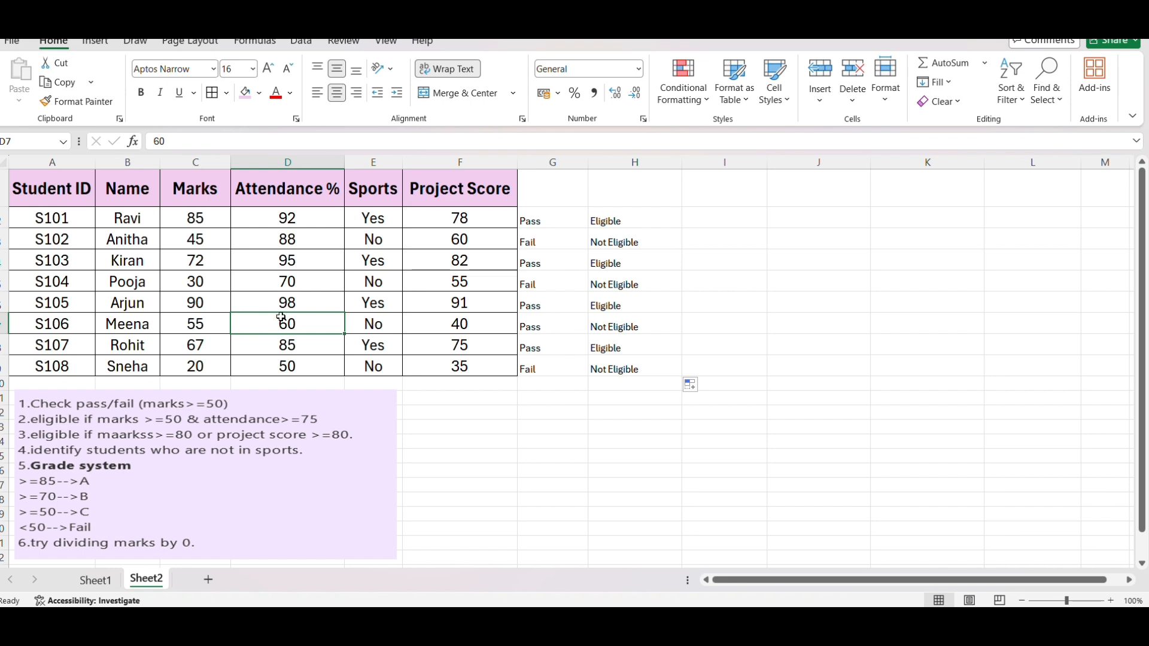
left_click(651, 330)
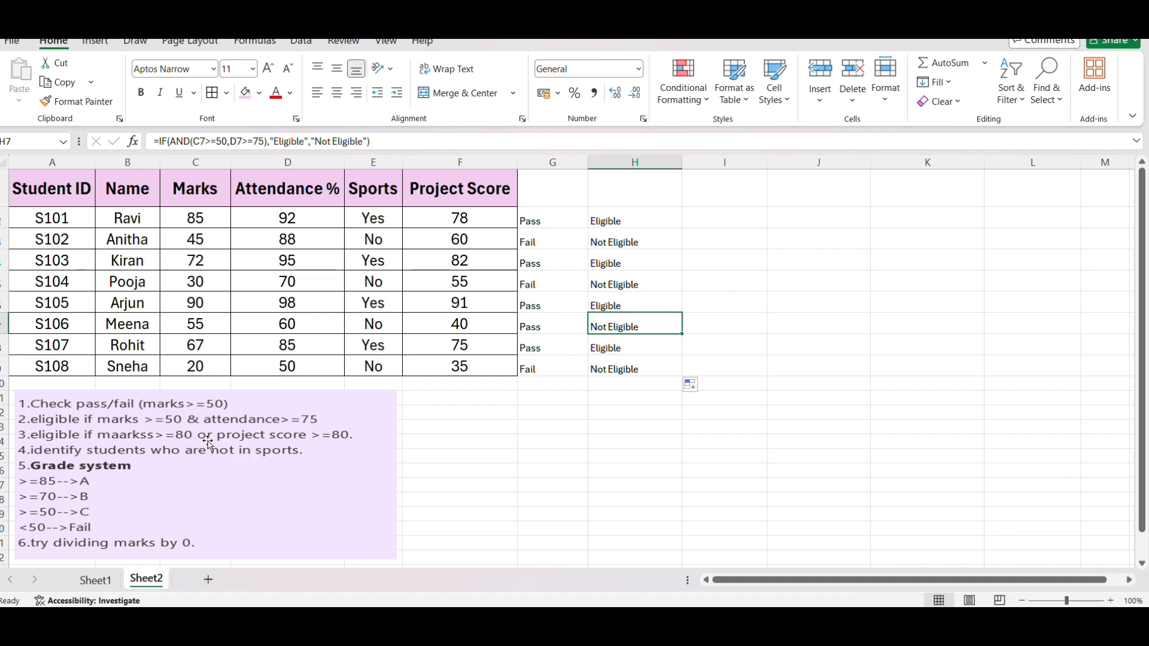
- Enter the formula =IF(OR(C2>=80,F2>=80),"Seleccted","Not Selceted") in cell I2, testing the first student's marks or project score
left_click(739, 230)
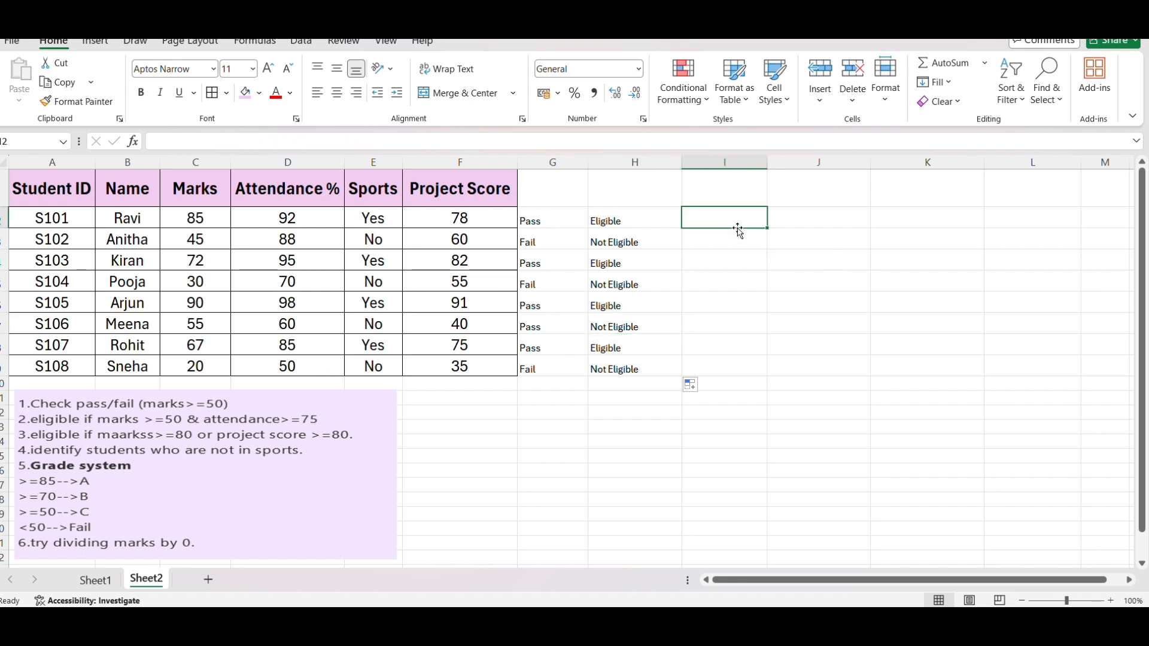
type("=ifa")
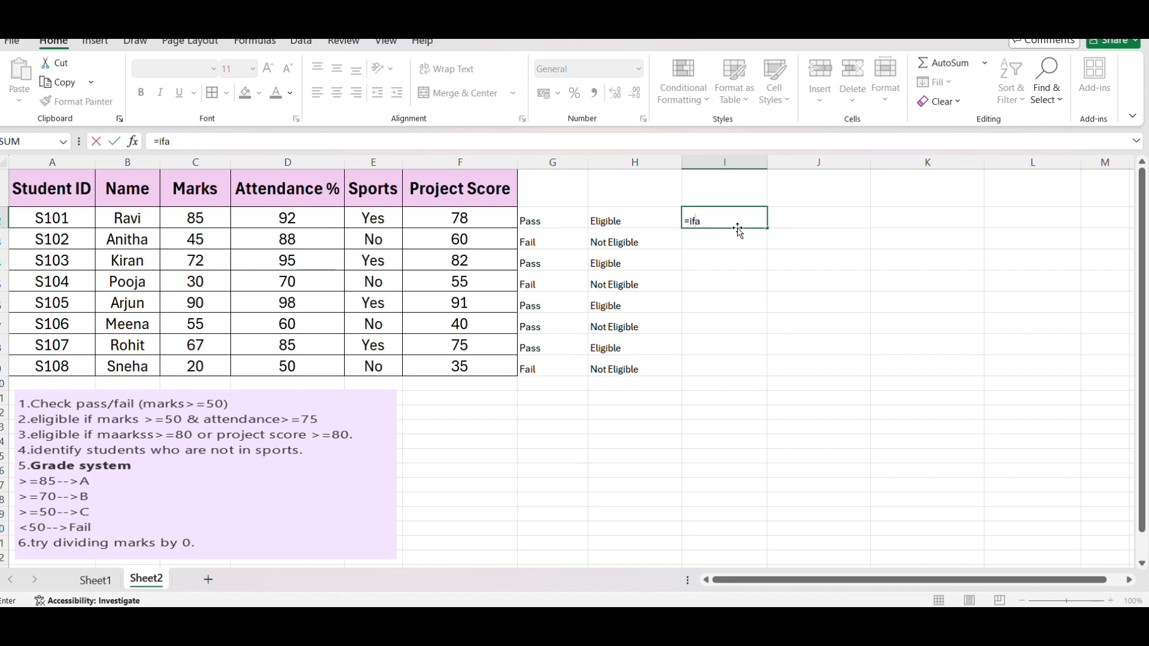
key("BackSpace")
type("(or(")
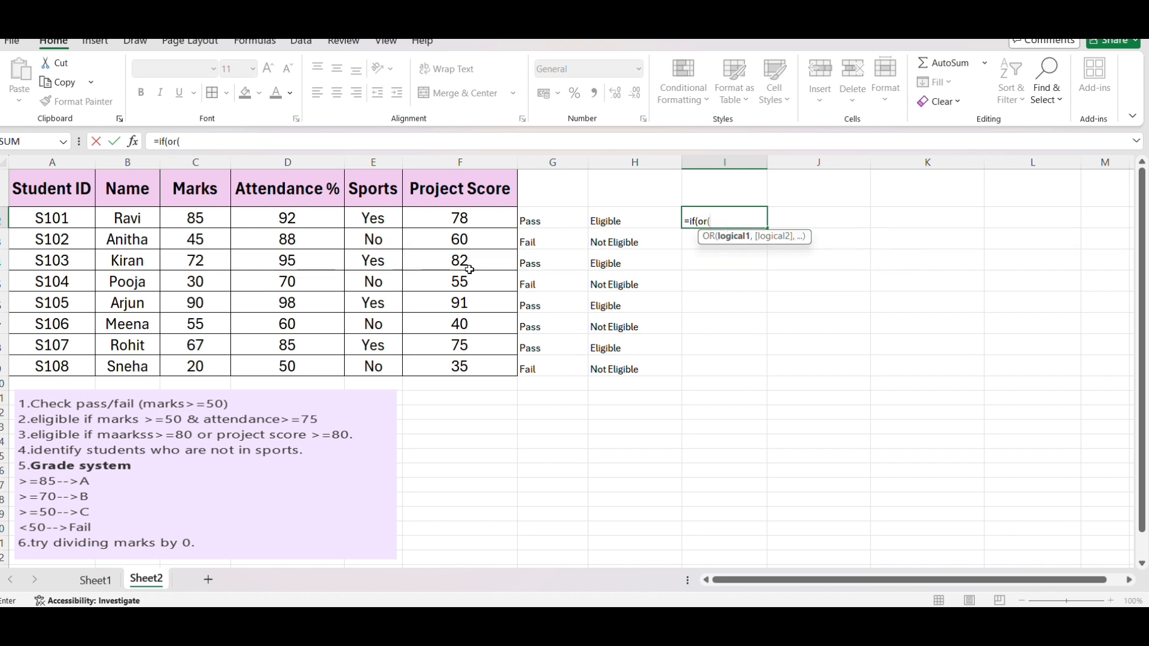
left_click(210, 217)
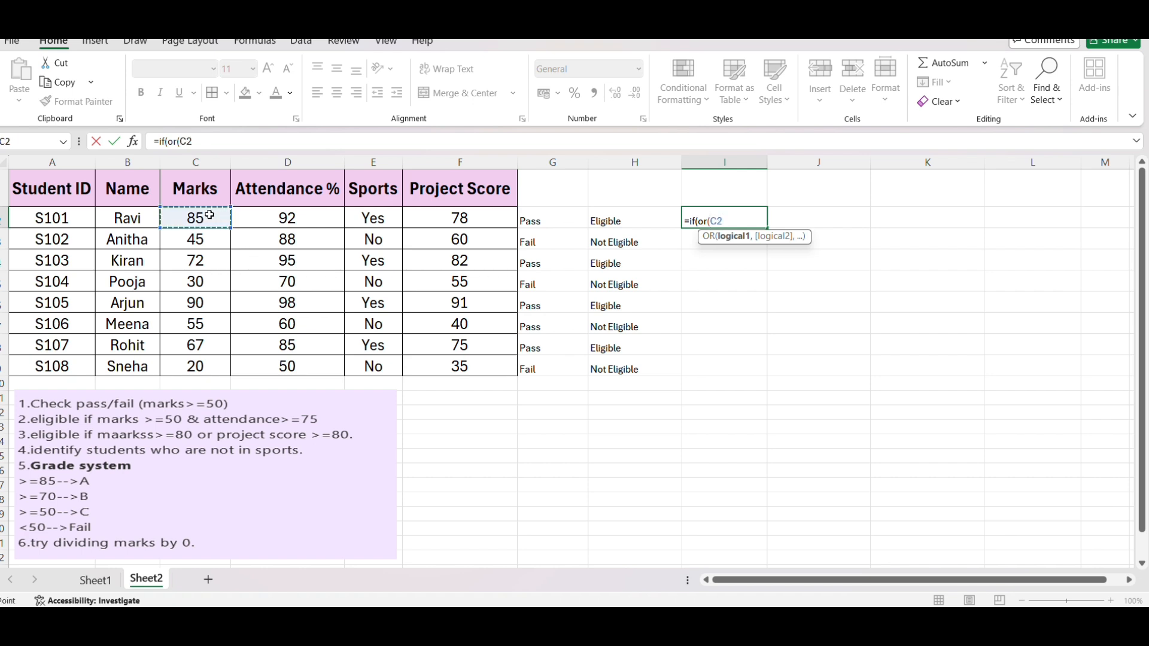
type(">=80,")
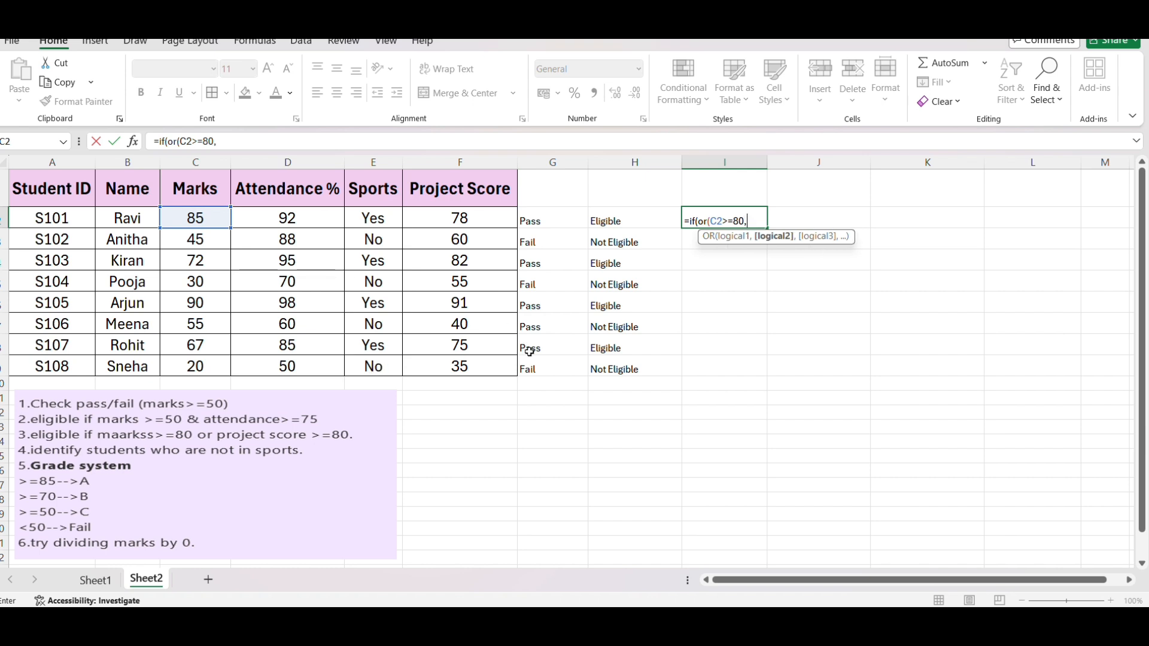
left_click(474, 224)
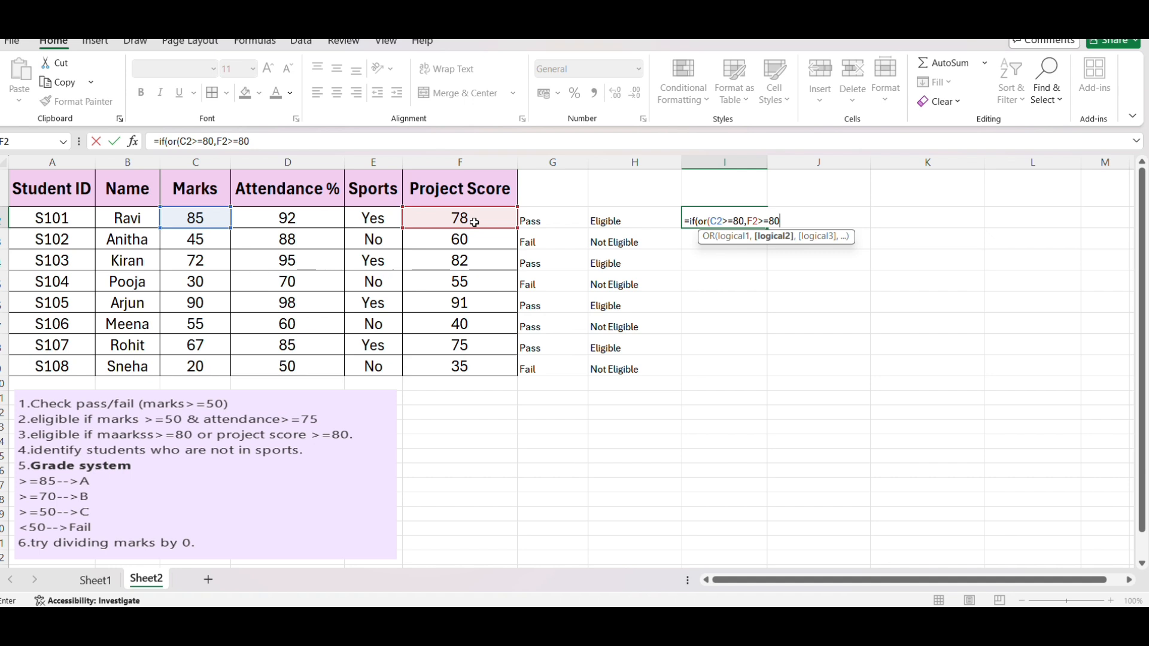
type("),")
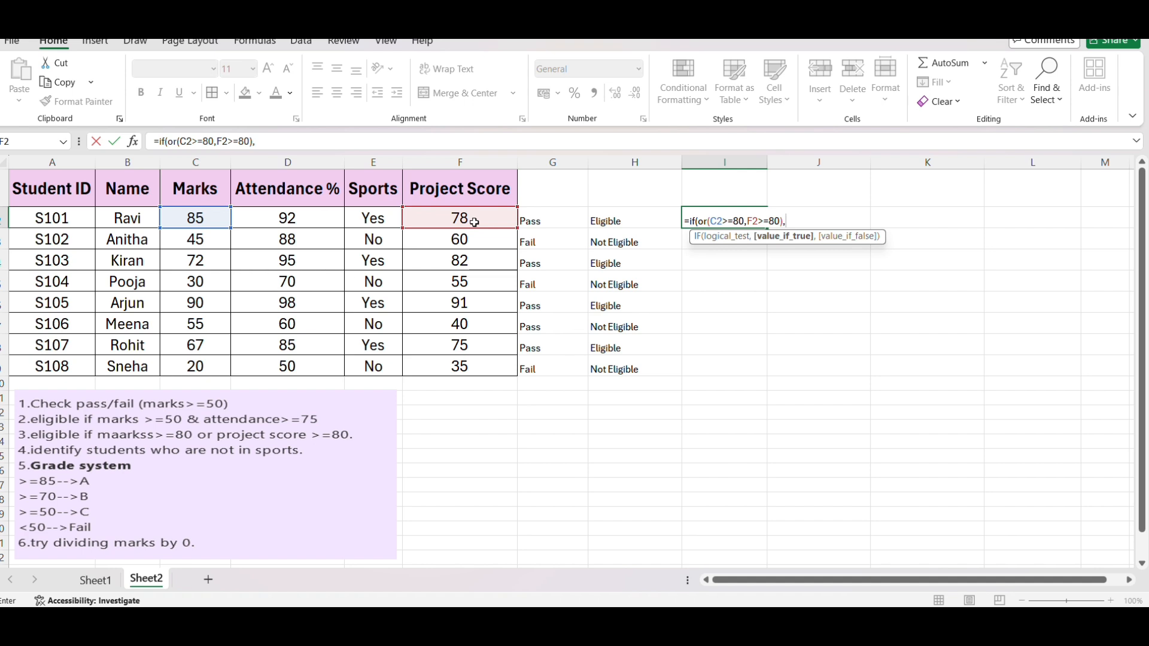
type("\"Selecctedd")
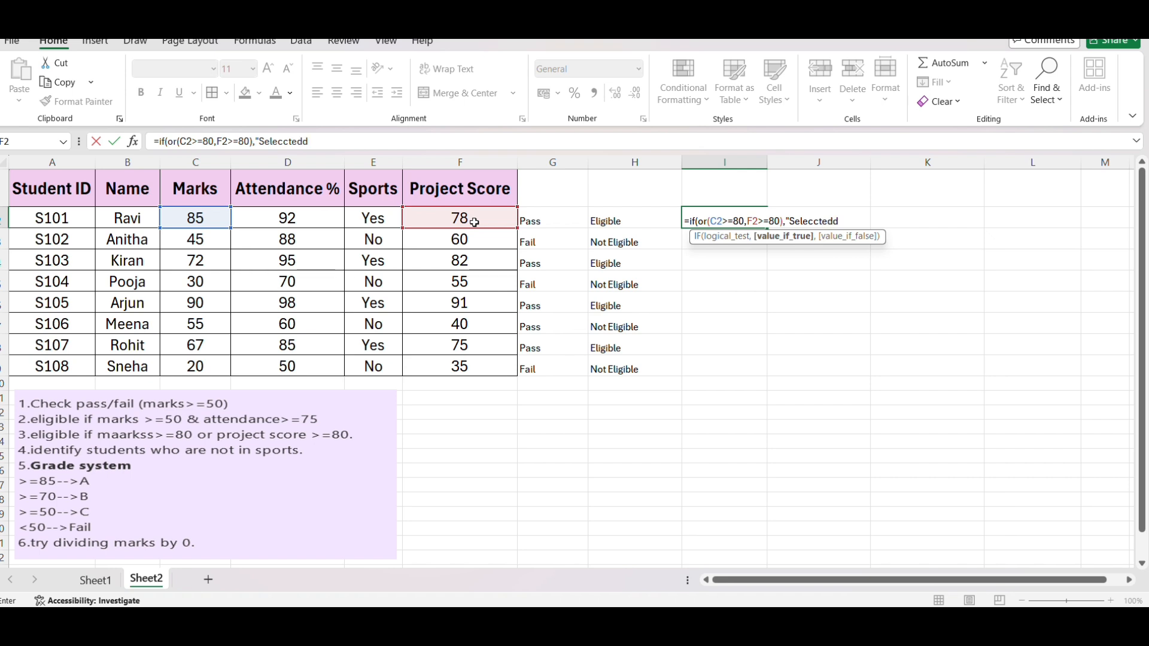
key("BackSpace")
type("\",\"Not Selceted")
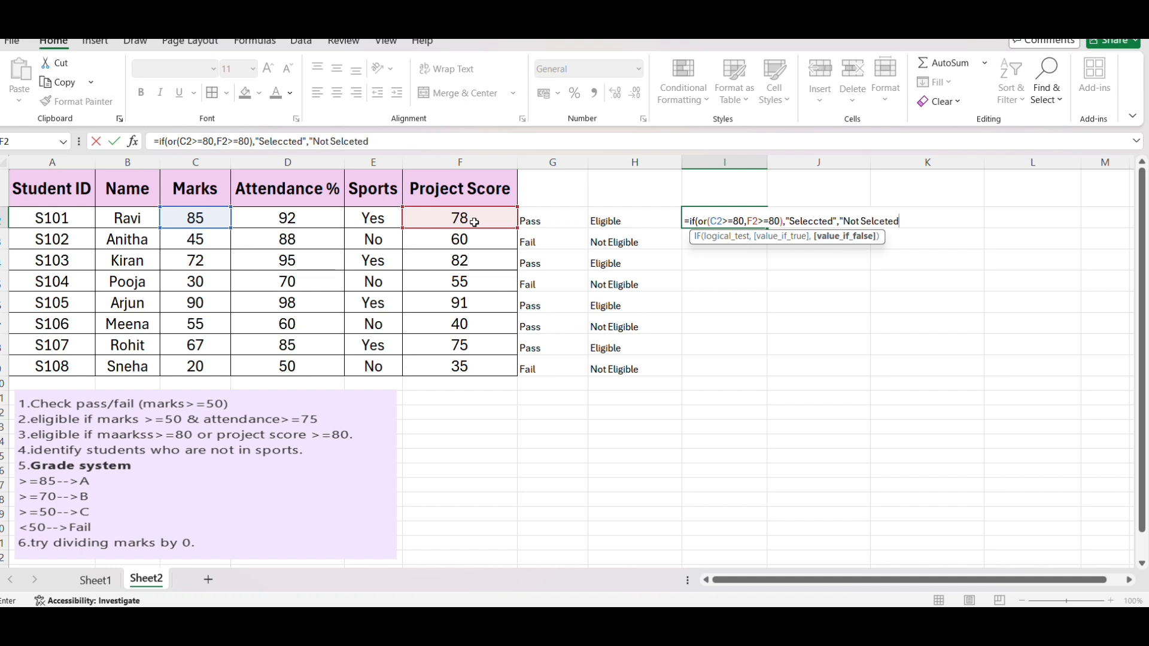
type("\"")
key("Return")
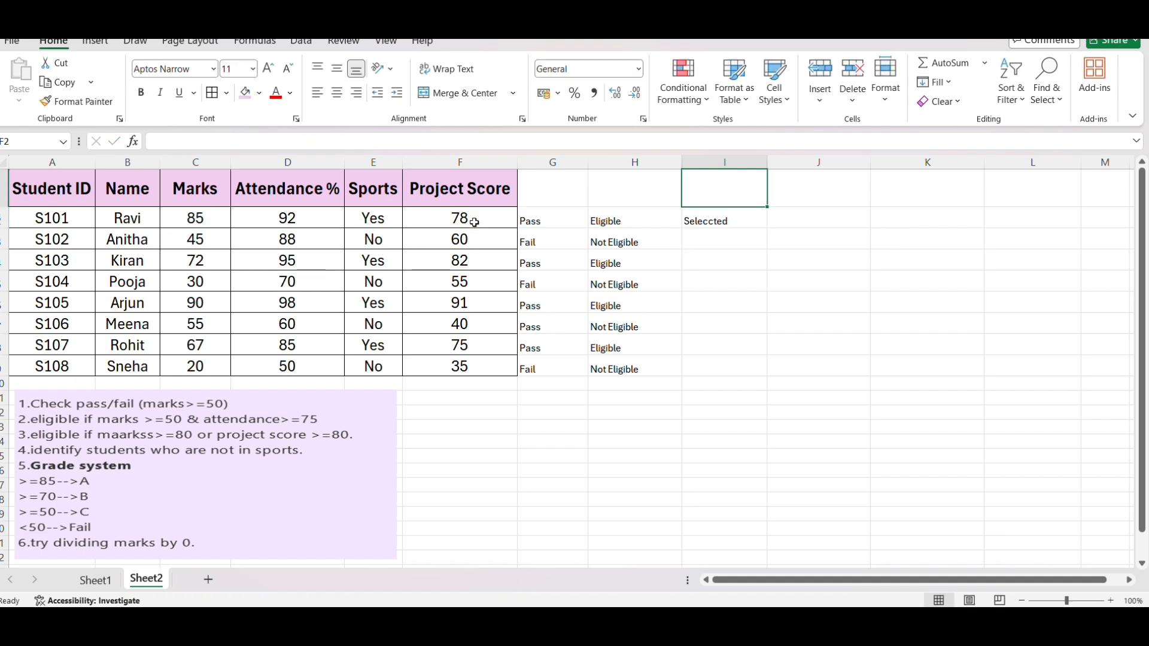
- Fill the OR-based selection formula from I2 down through I9 for all students
left_click(728, 215)
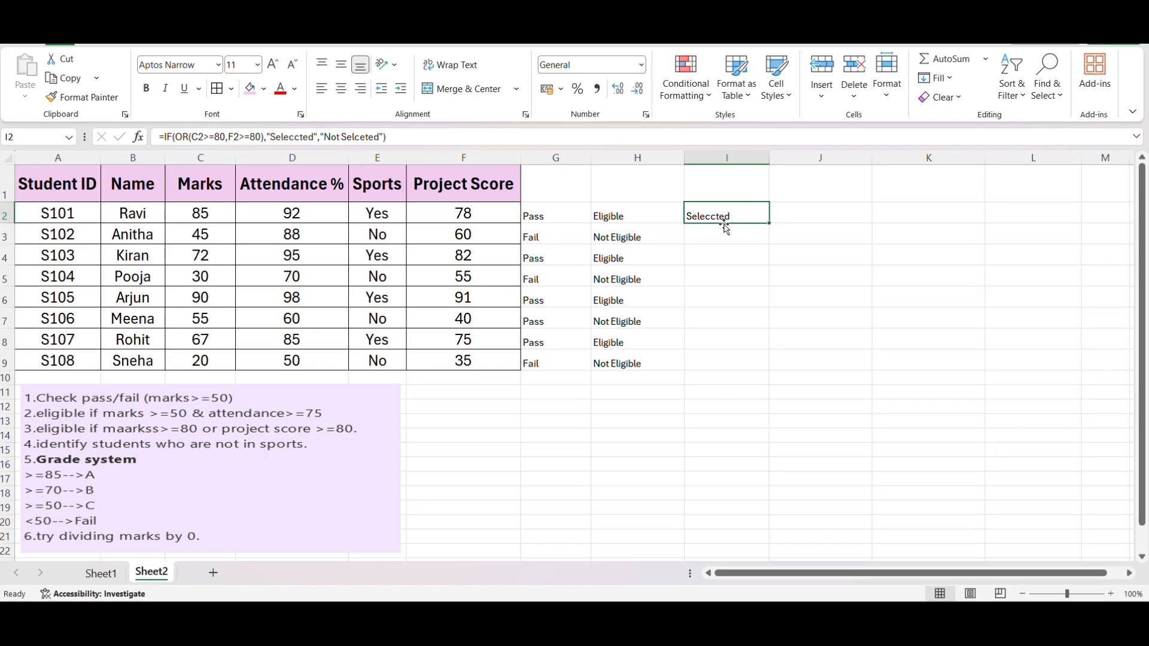
double_click(767, 225)
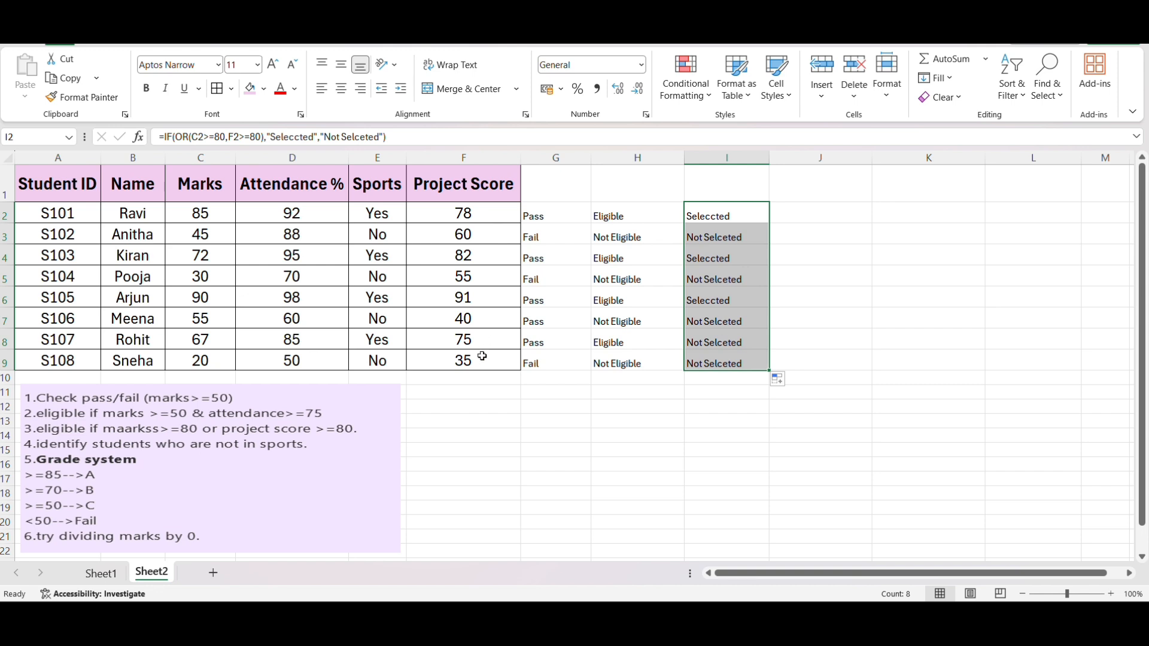
left_click(494, 446)
- Compare student S101's marks and project score with the selection result in column I
left_click(745, 216)
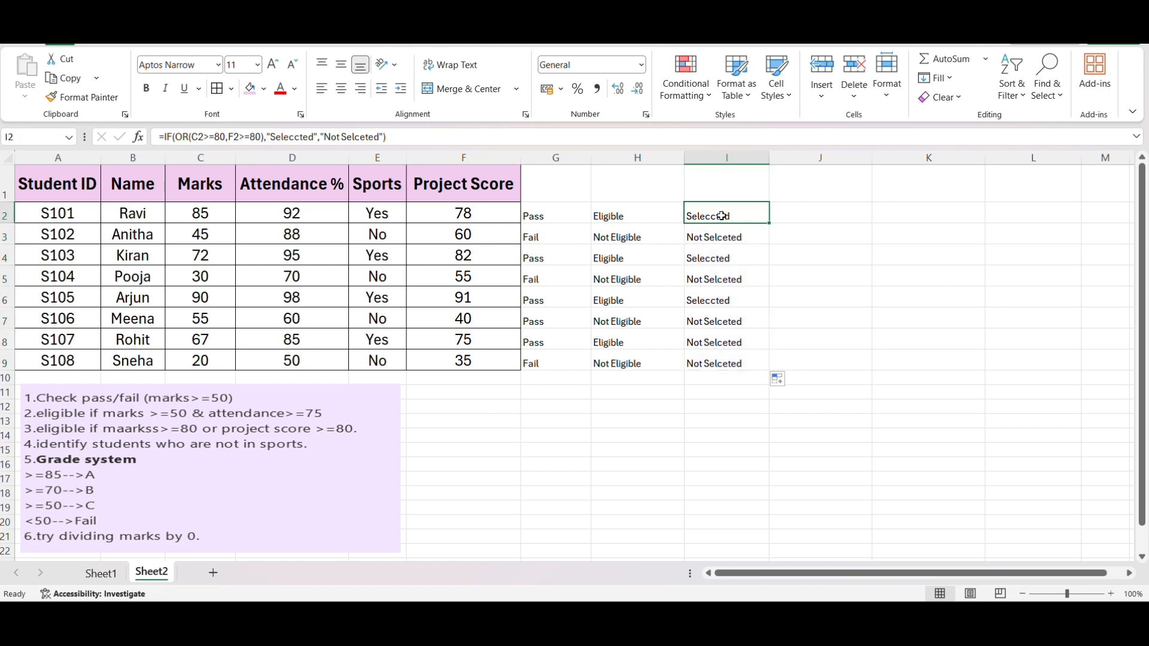
left_click(201, 217)
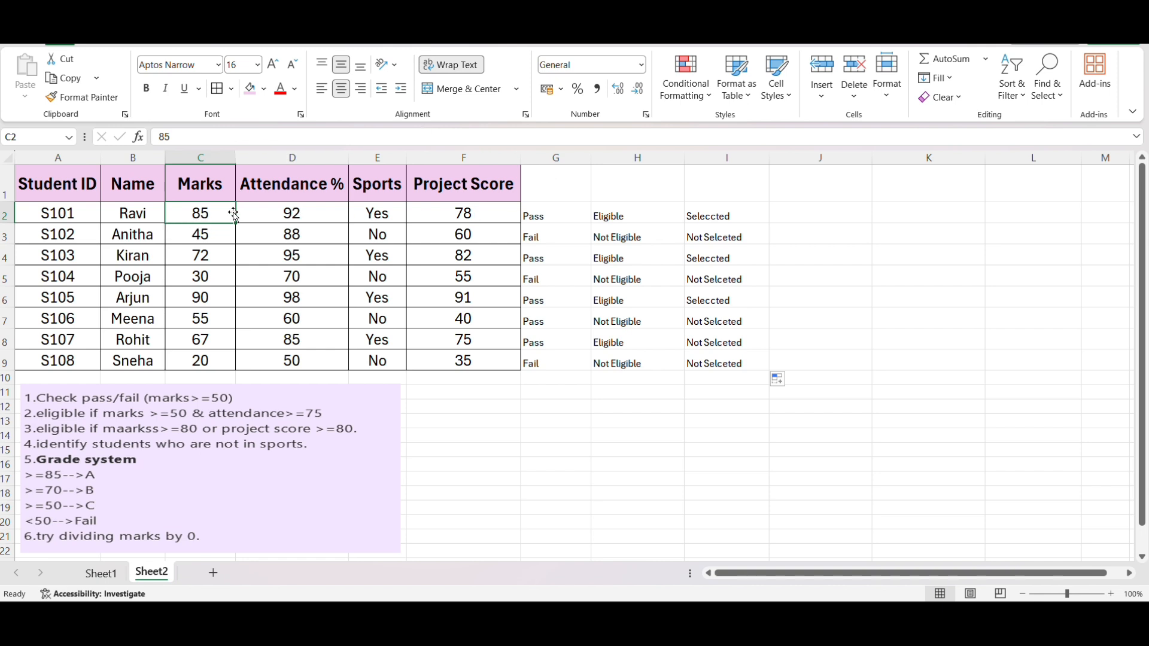
left_click(452, 210)
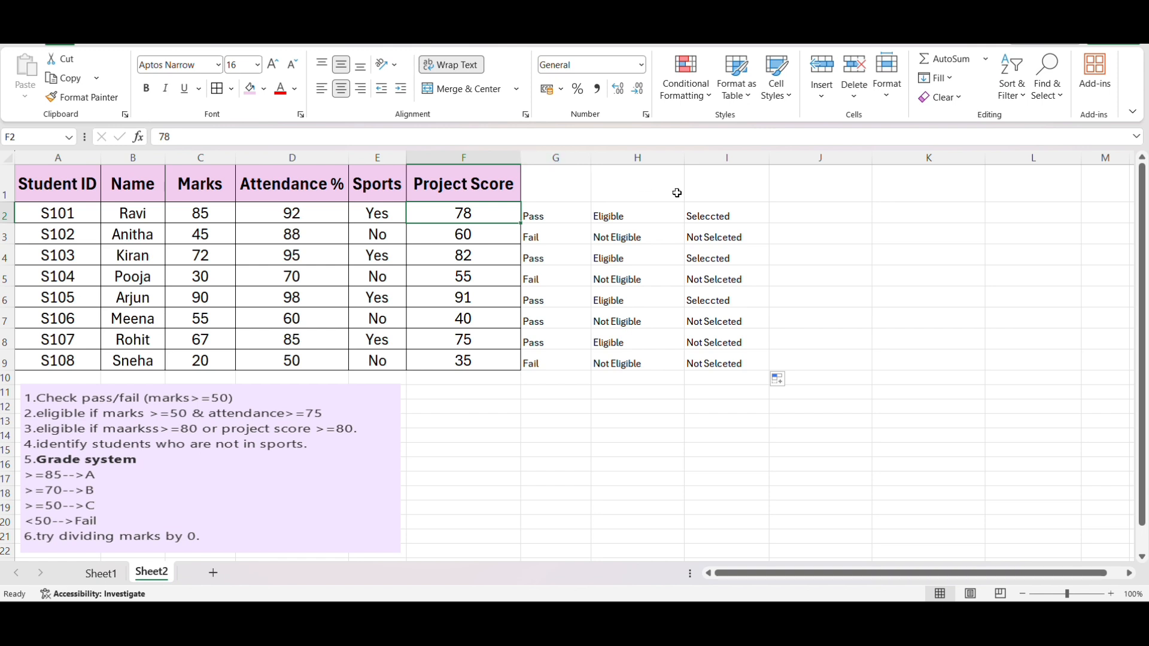
left_click(751, 216)
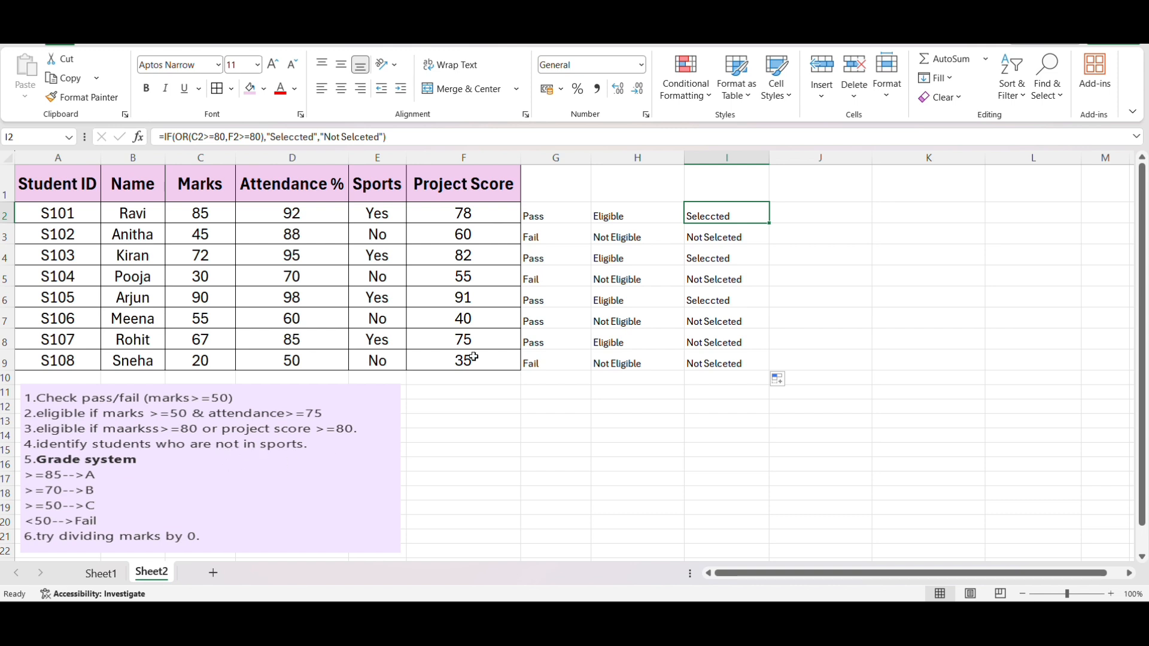
- Enter the formula =IF(NOT(E2="yes"),"Non sports","sports") in cell J2 to identify whether the first student is not in sports
left_click(836, 218)
type("=not(")
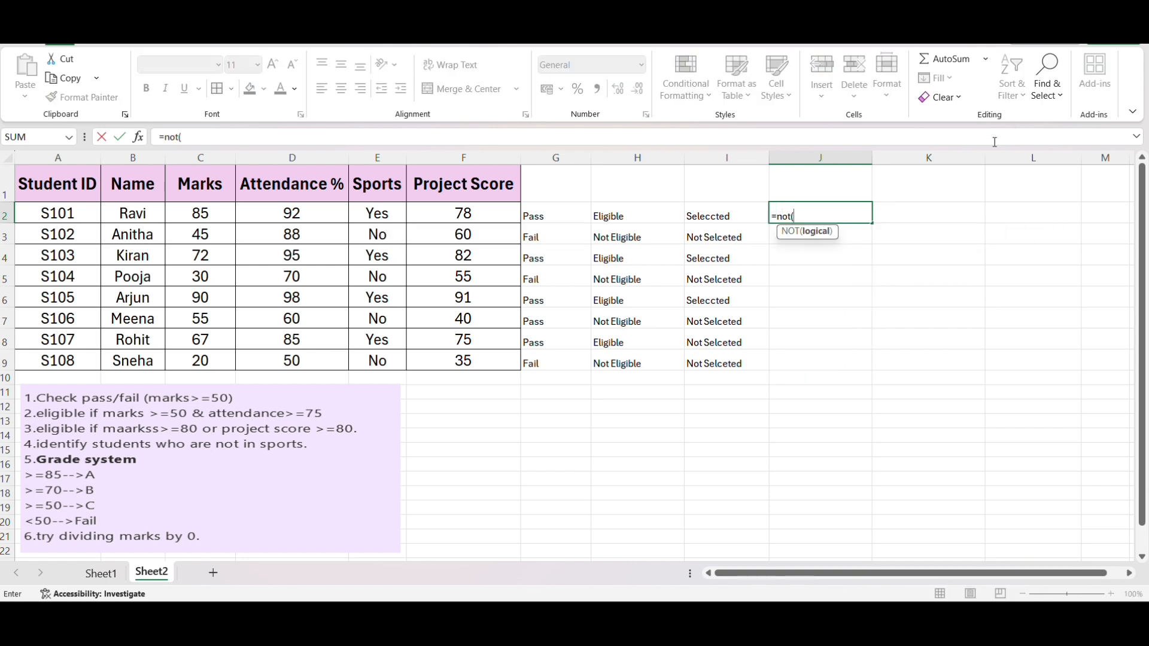
key("BackSpace")
key("BackSpace")
key("BackSpace")
key("BackSpace")
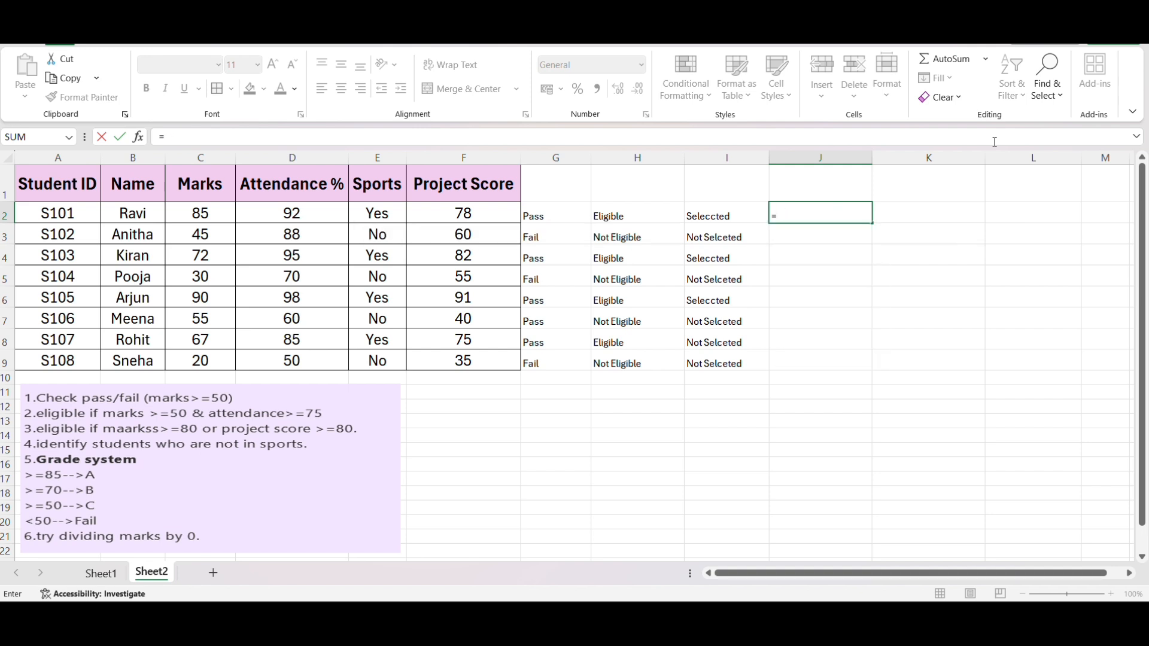
type("if")
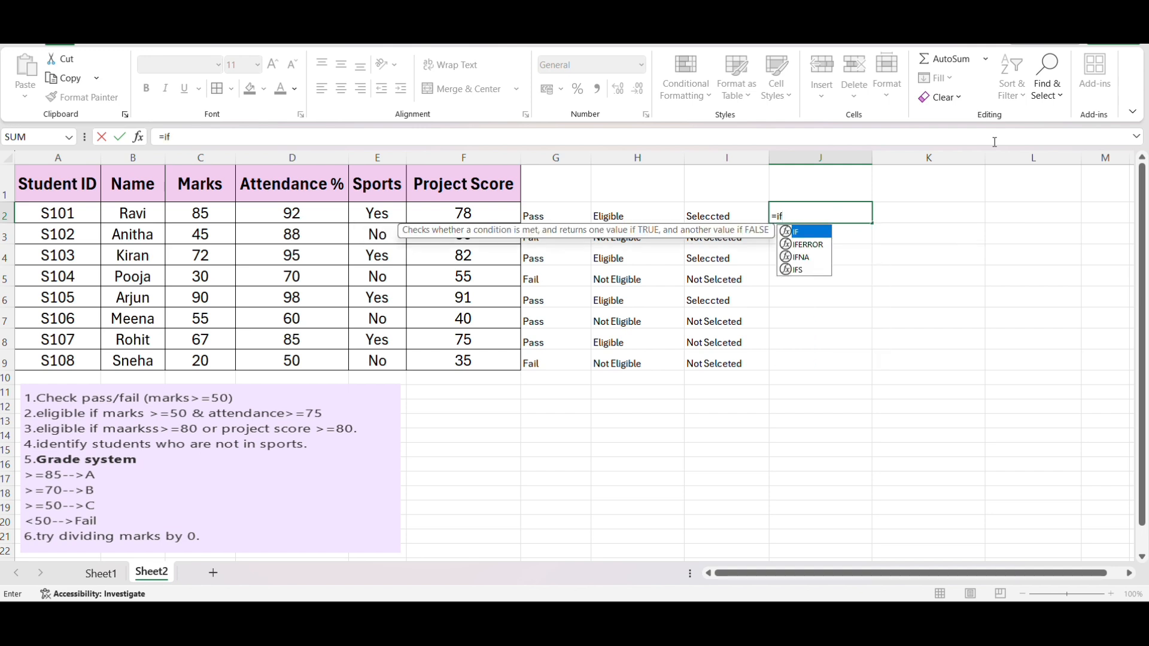
type("(not(")
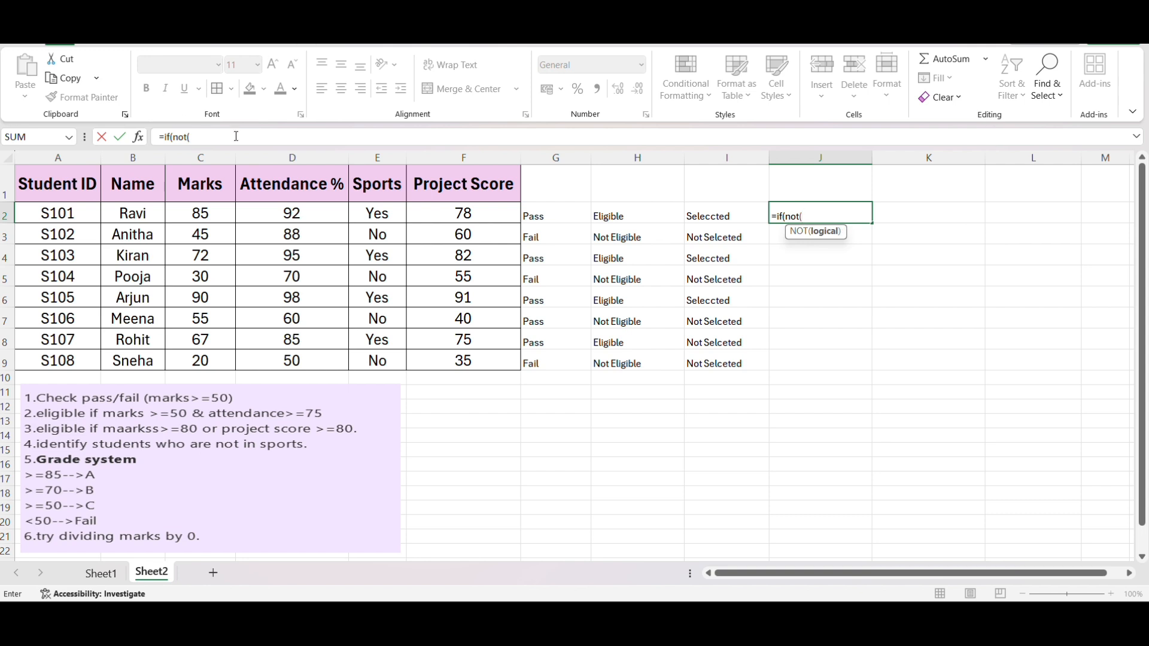
left_click(381, 216)
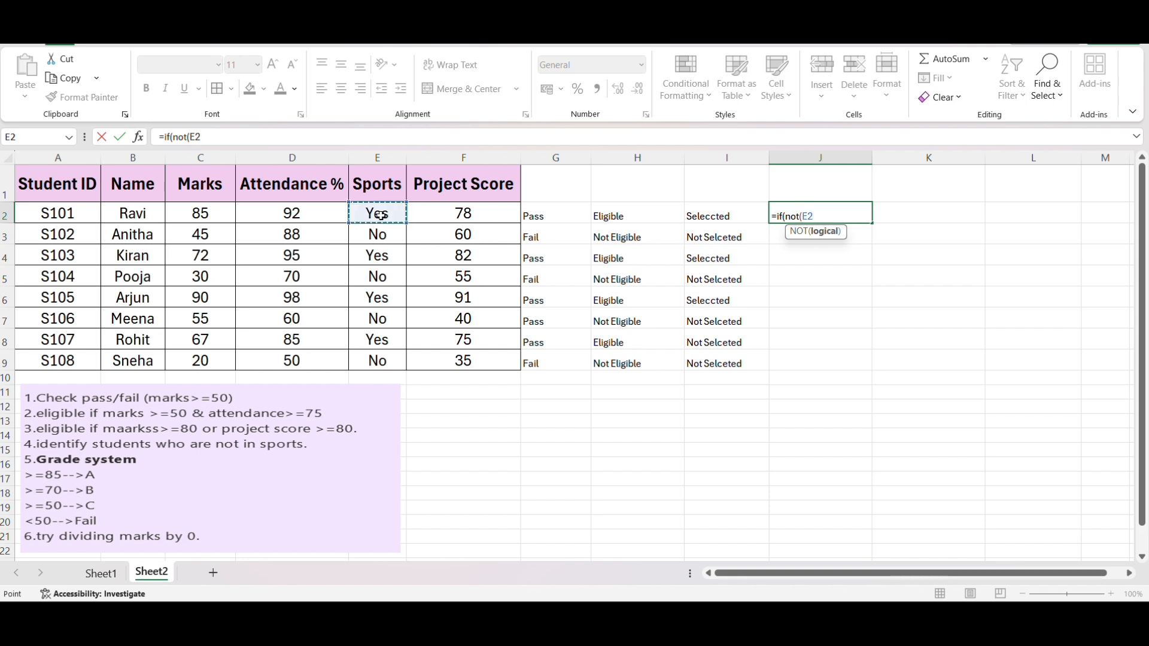
type("=\"yes")
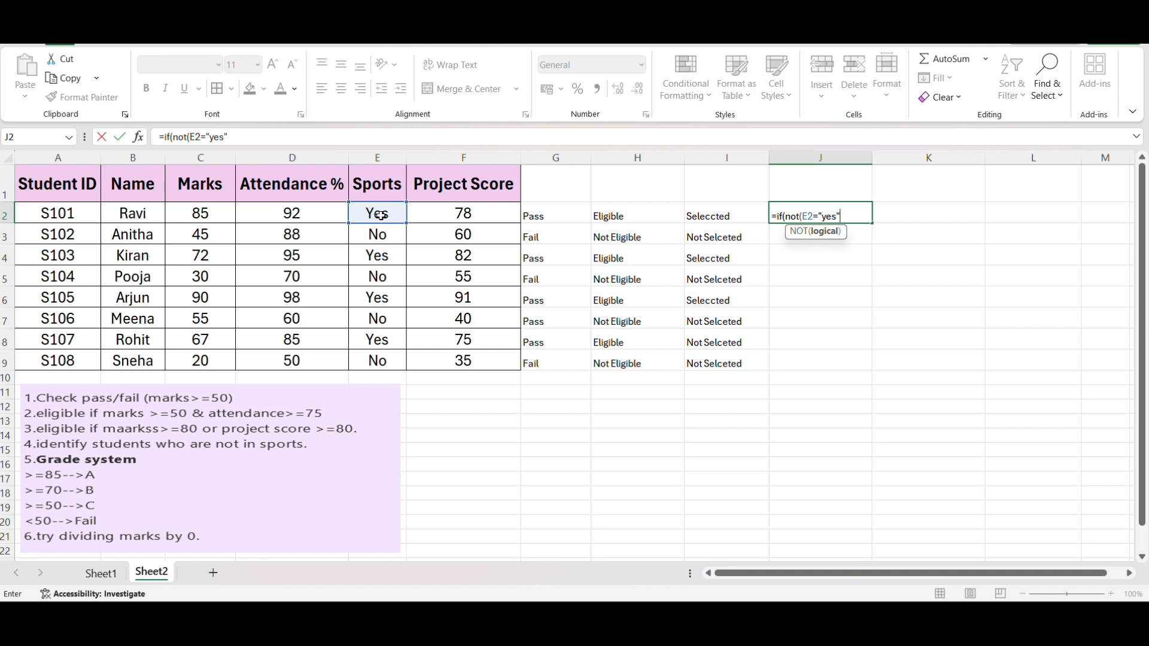
type("\")")
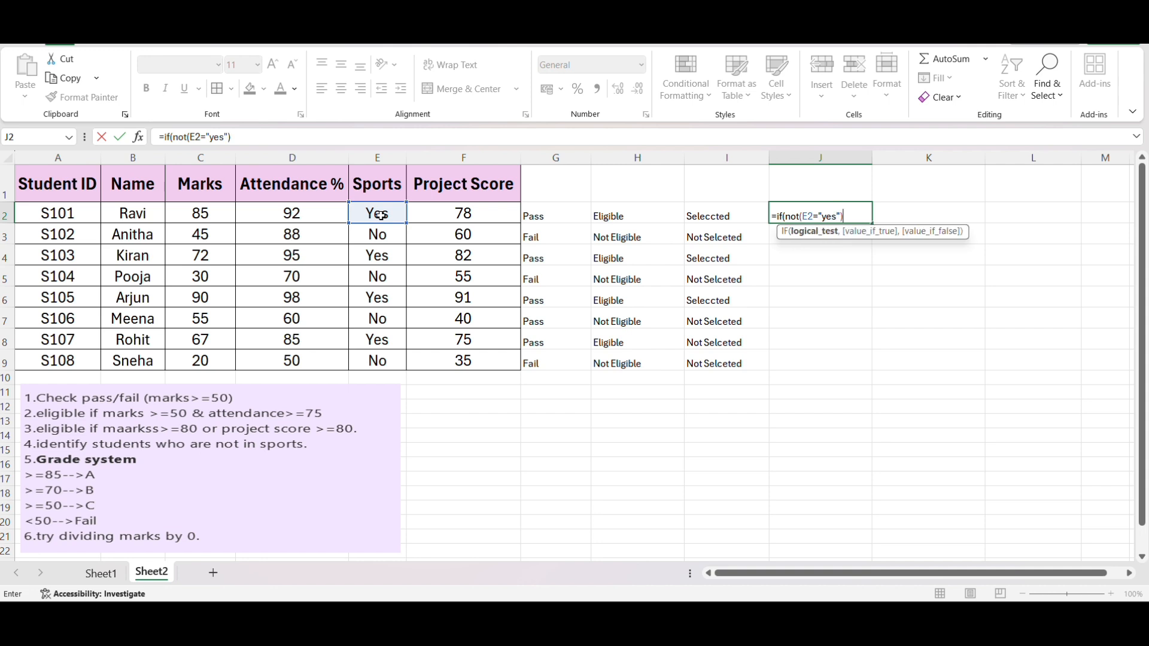
type(",\"Non")
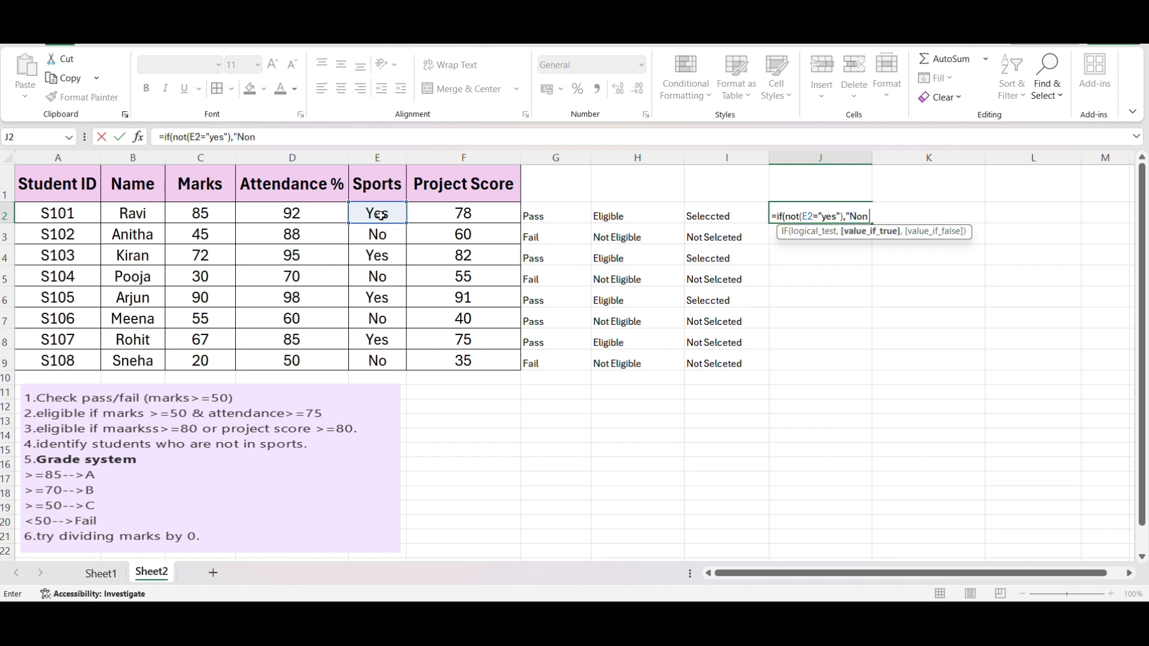
type(" sports\",\"sports")
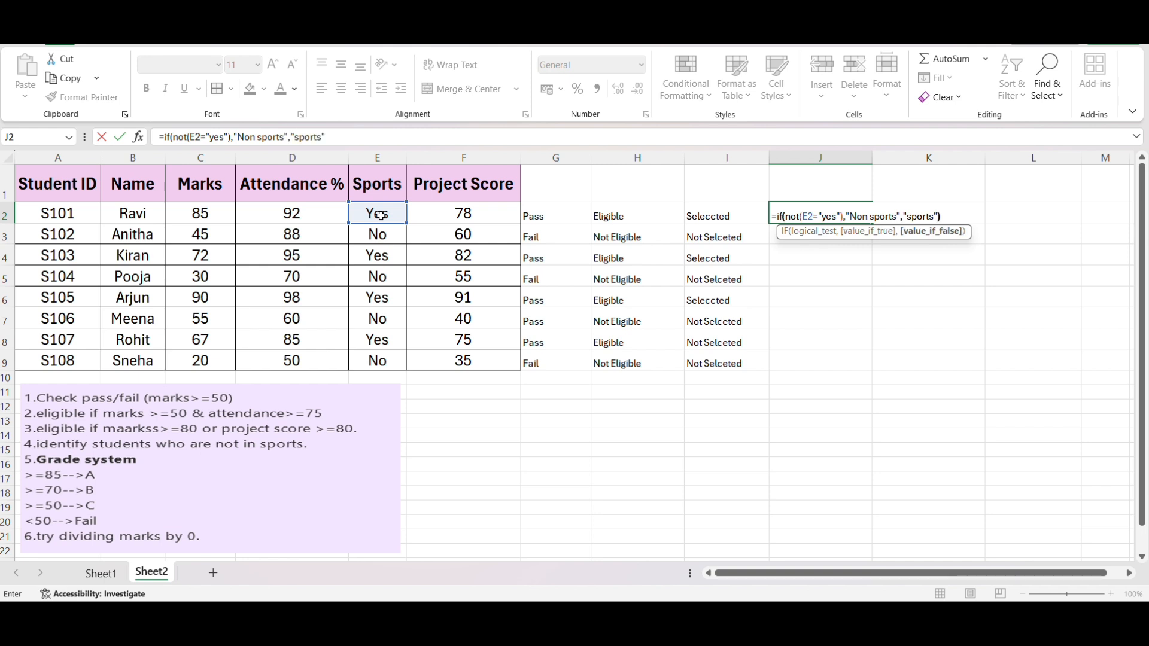
key("Return")
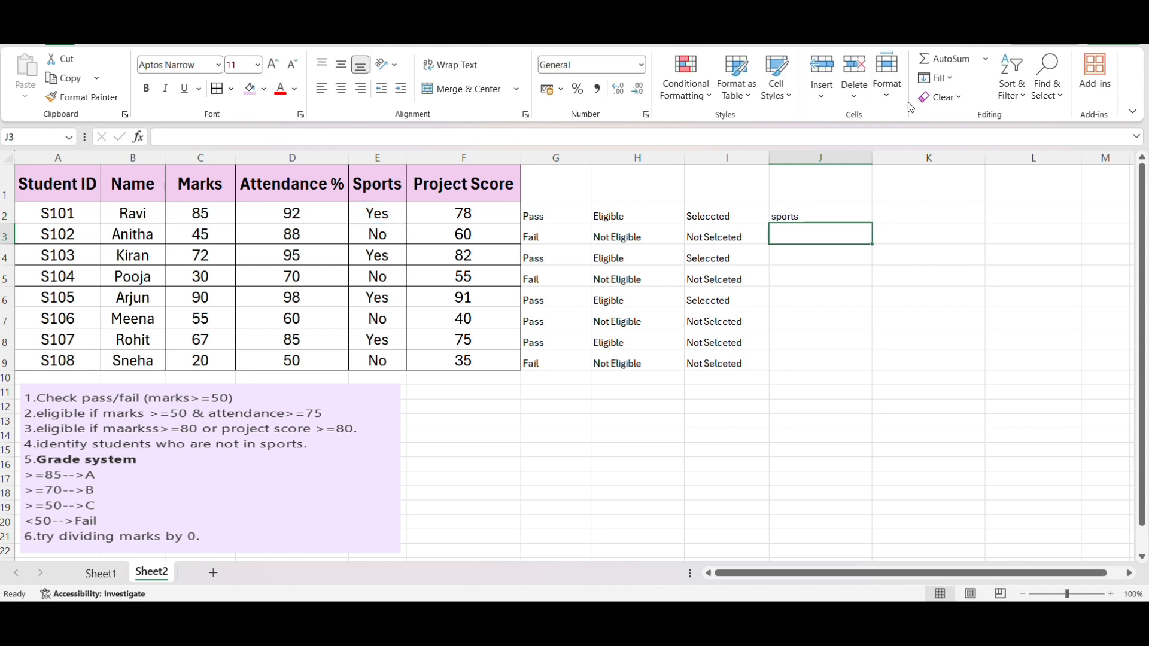
- Fill the sports formula from J2 down through J9 and reselect J2
left_click(823, 212)
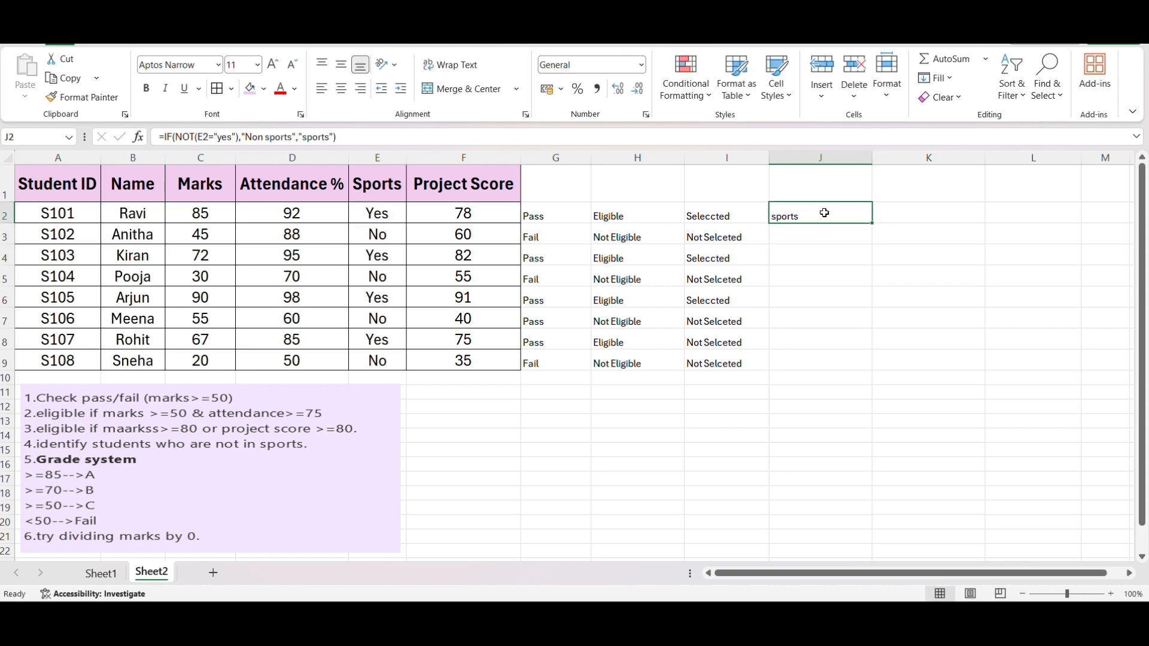
double_click(873, 226)
left_click(821, 217)
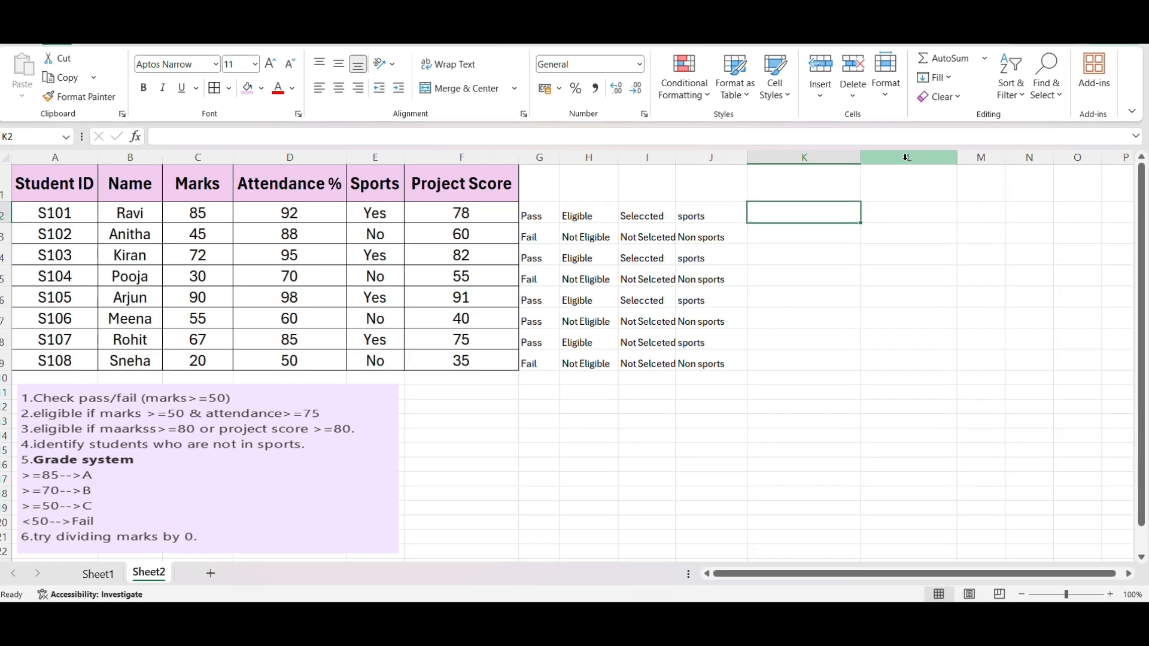
- Begin the grade formula in K2 with an IF that returns "A" when C2>=85
double_click(844, 216)
type("=")
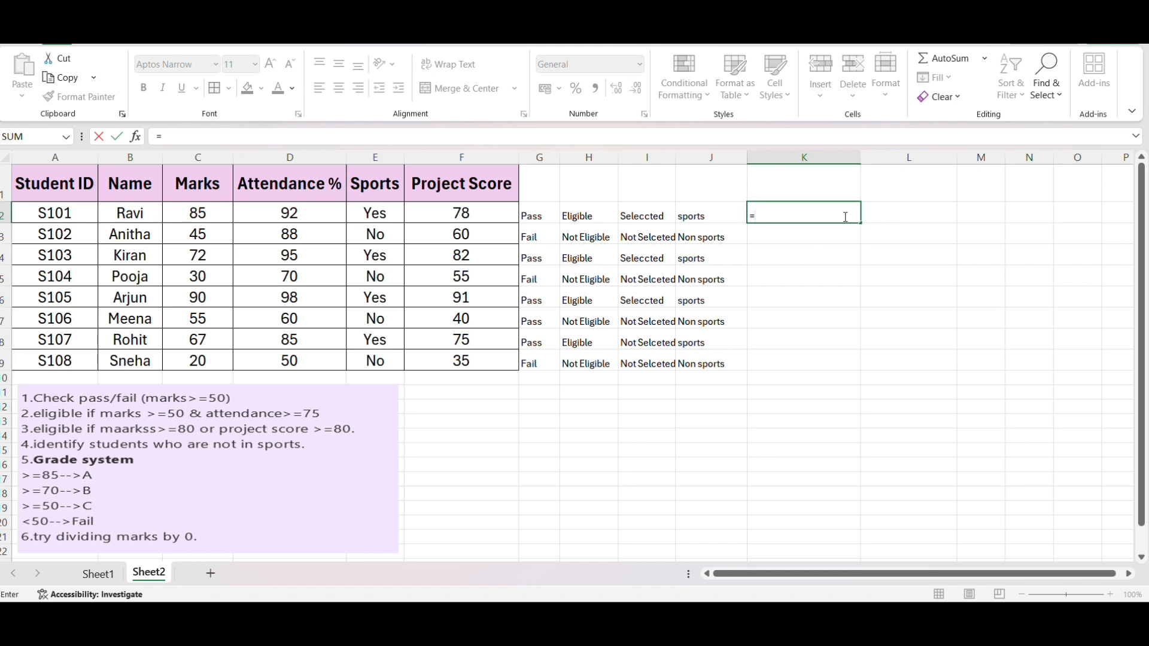
type("if")
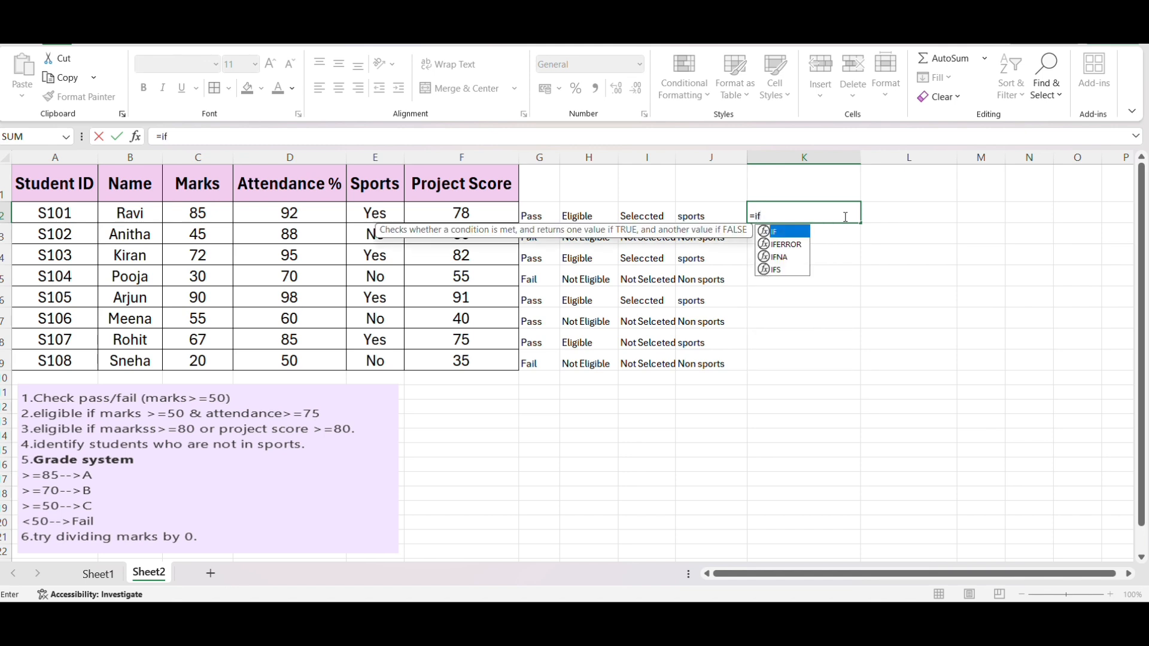
type("(")
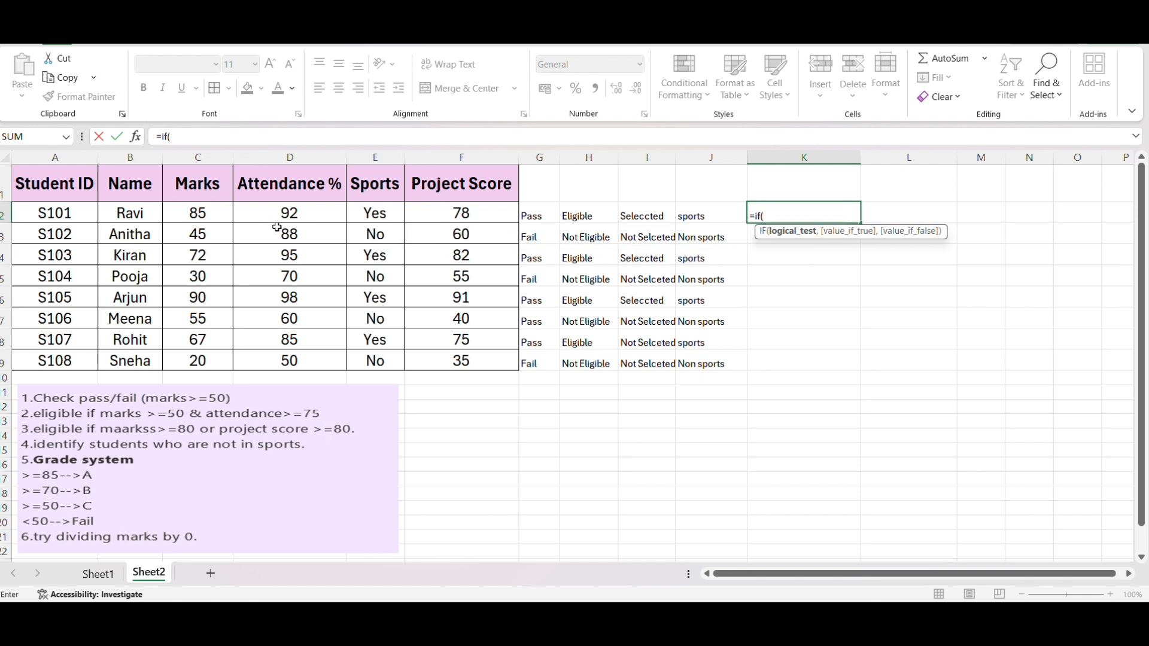
left_click(205, 210)
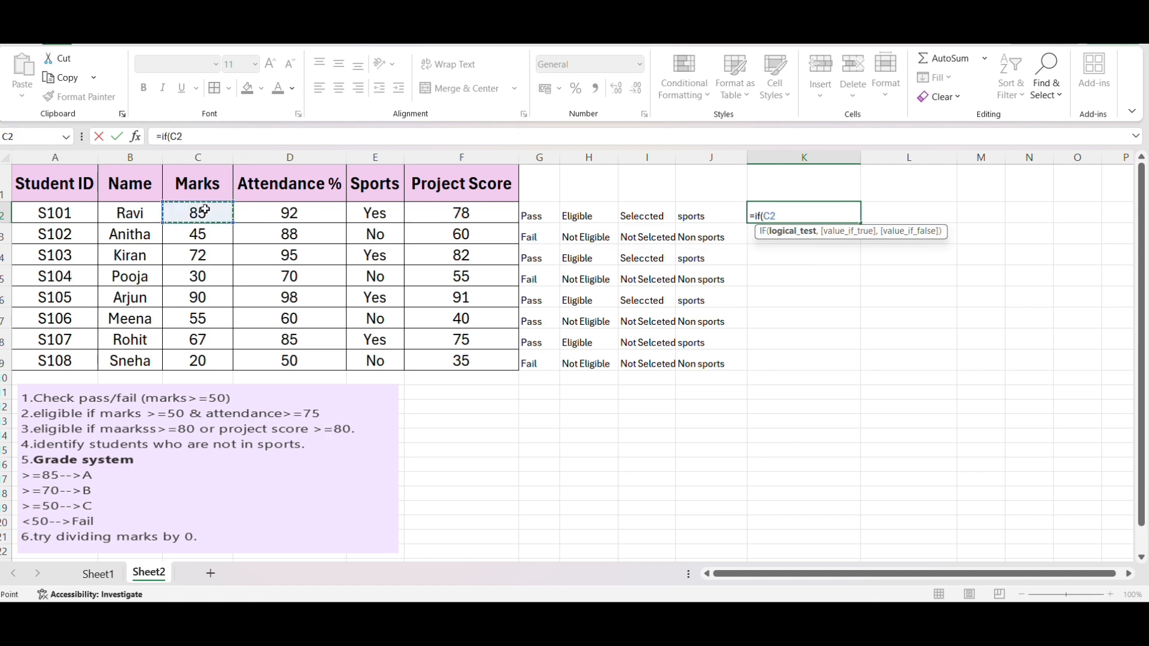
type(">=85,\"A\"")
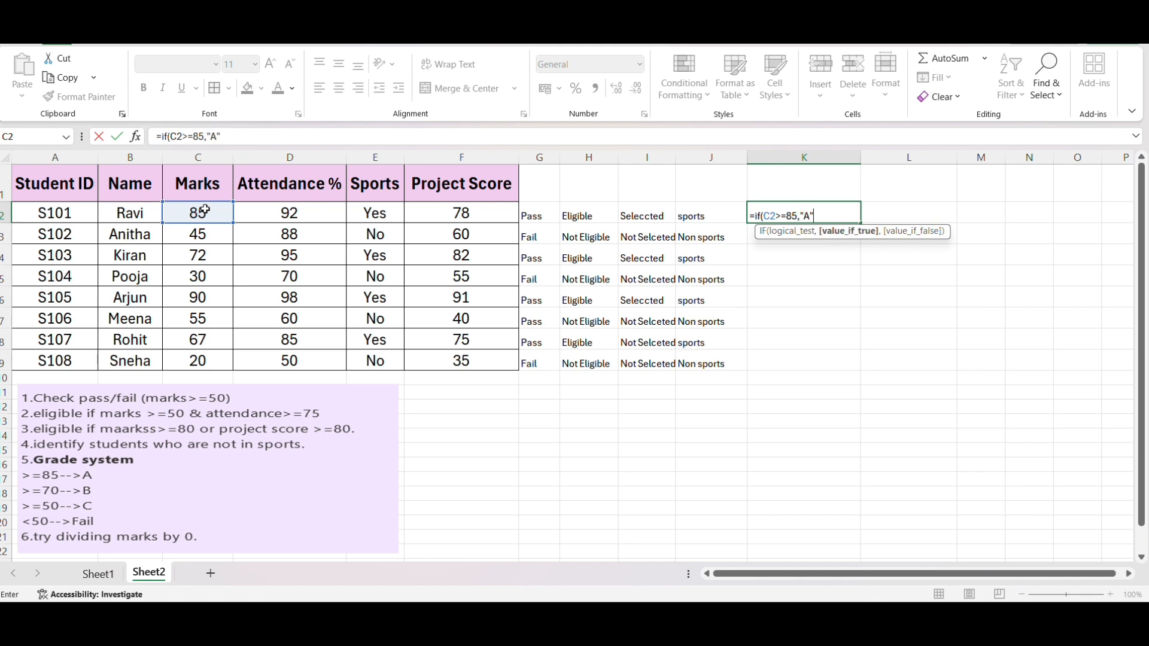
- Nest a second IF as the false result, returning "B" when C2>=70
type(",if")
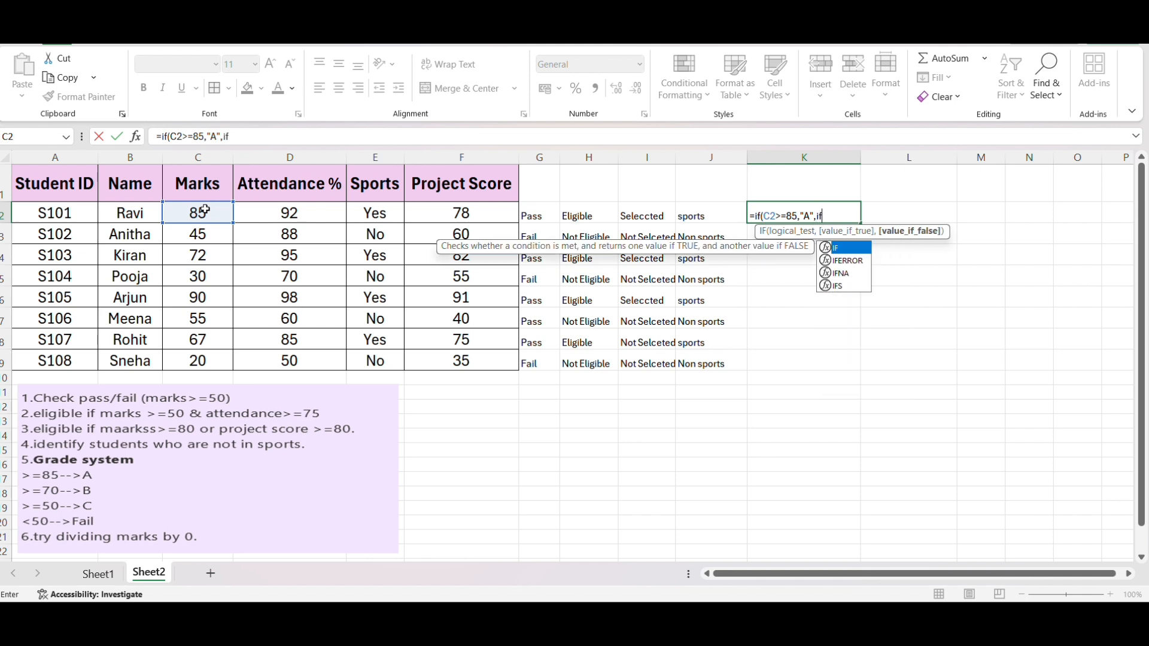
type("(")
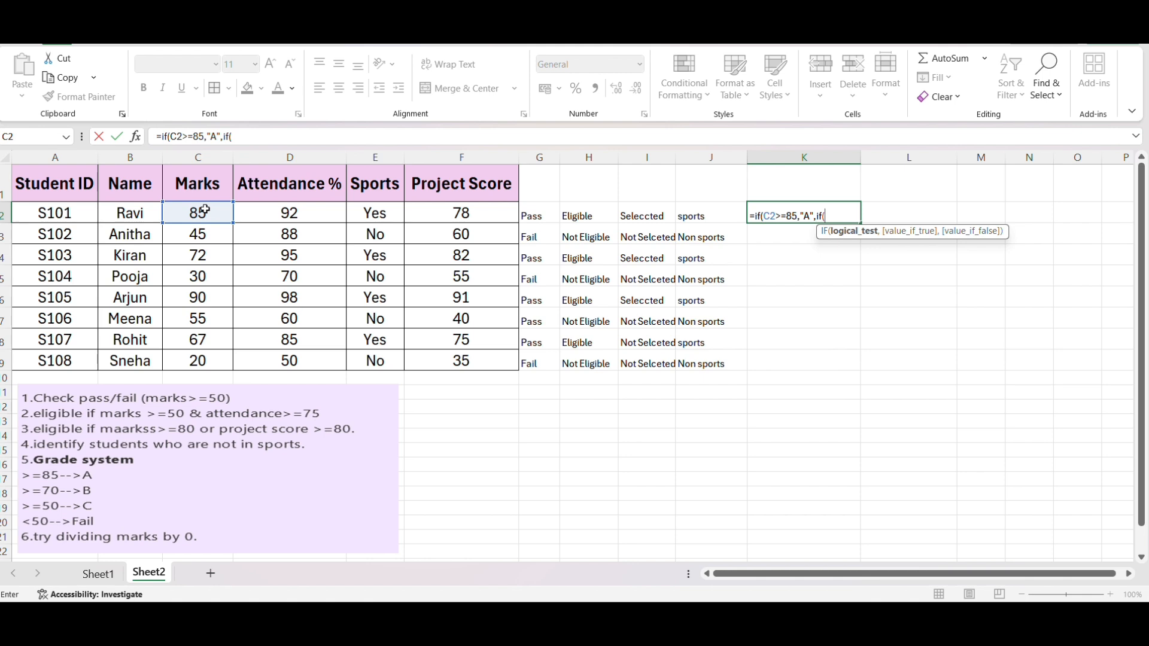
left_click(204, 211)
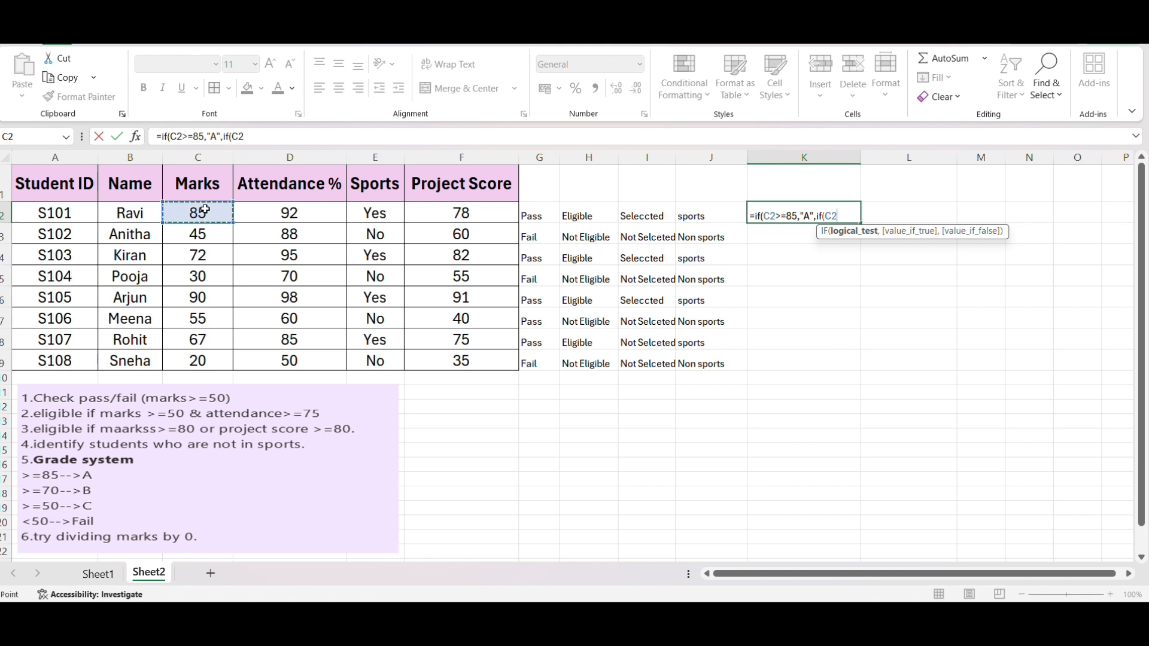
type(">=70,\"B")
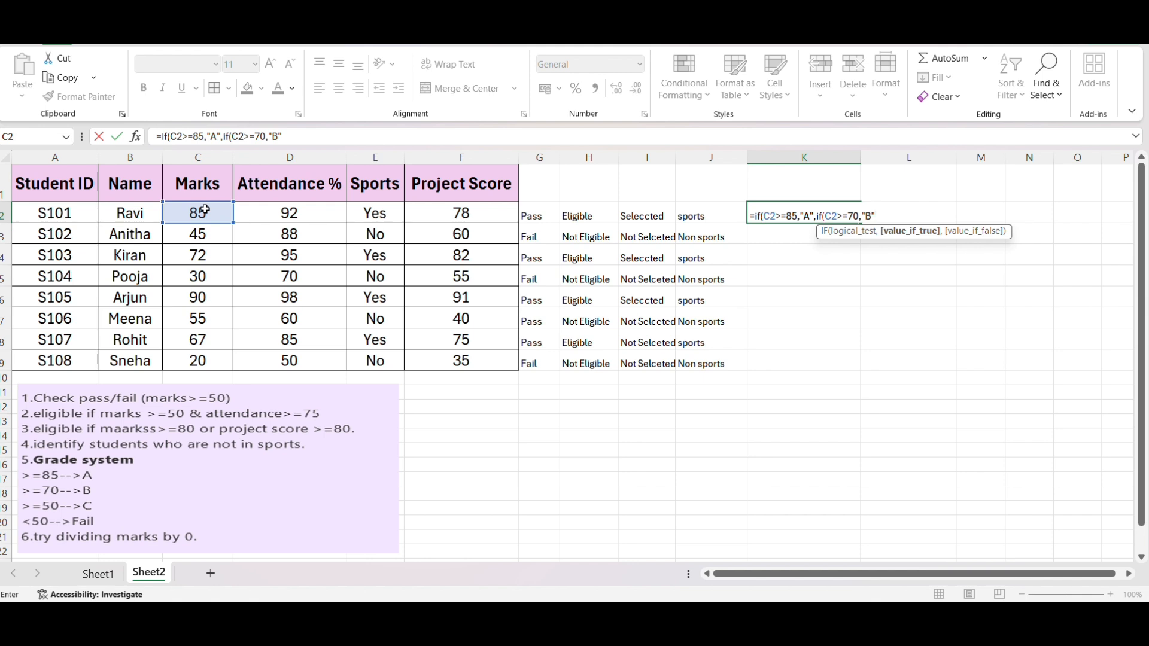
type("\",")
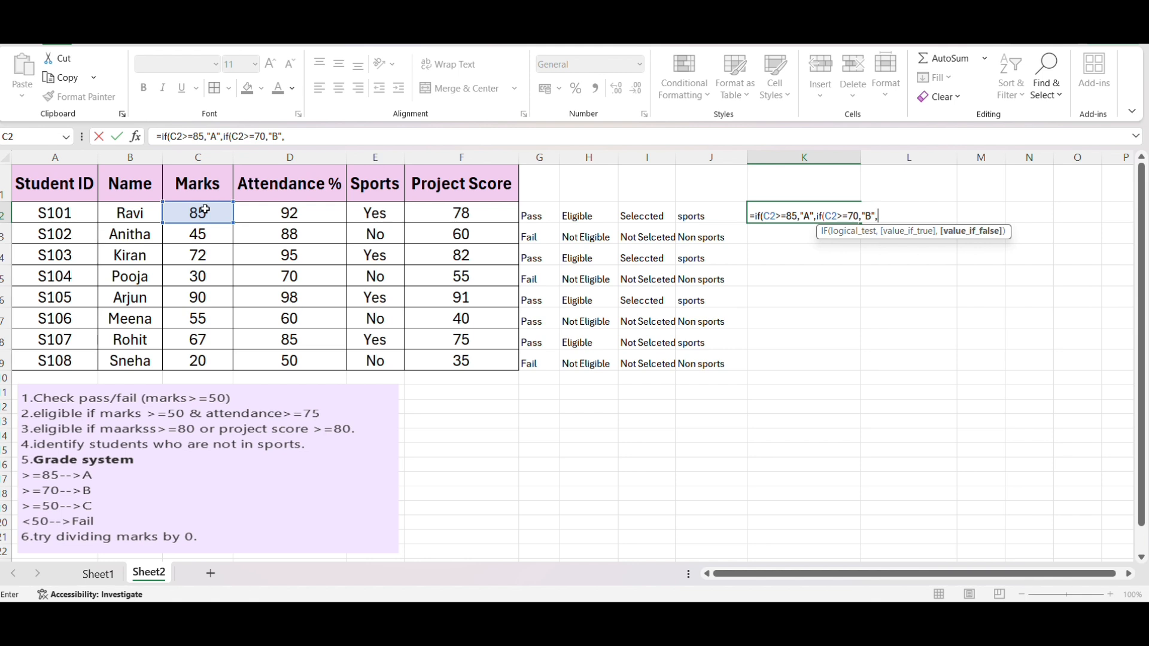
- Nest a third IF returning "C" when C2>50 and "Fail" otherwise, and complete the K2 formula with all closing parentheses
type("if(")
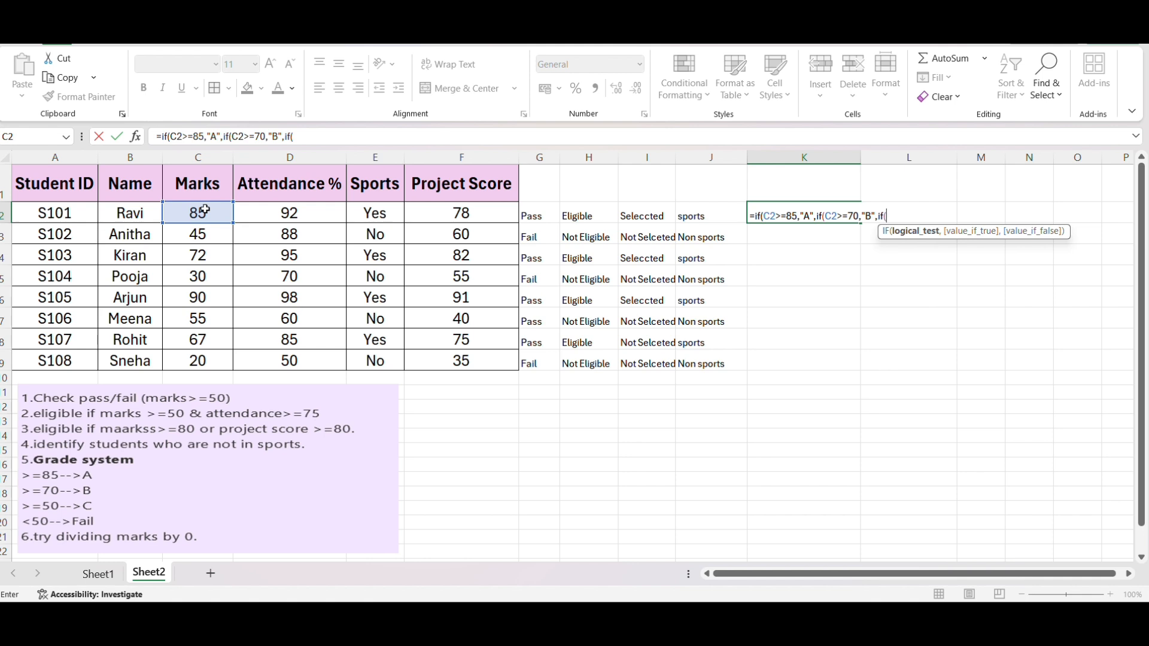
left_click(204, 210)
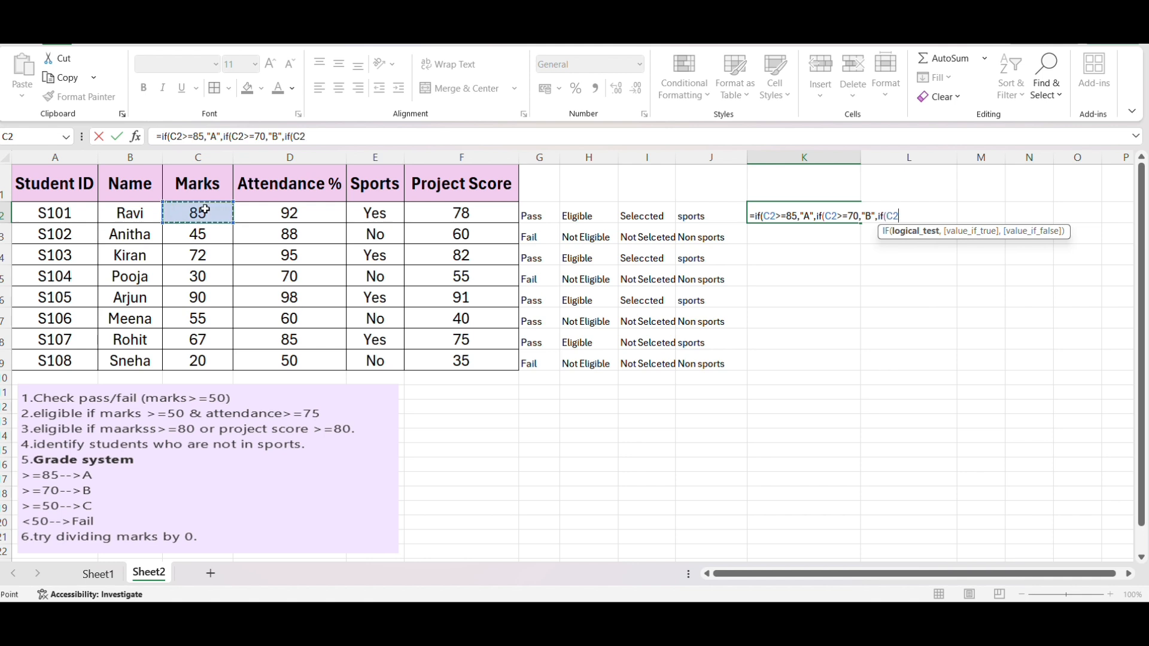
type(">50,\"C")
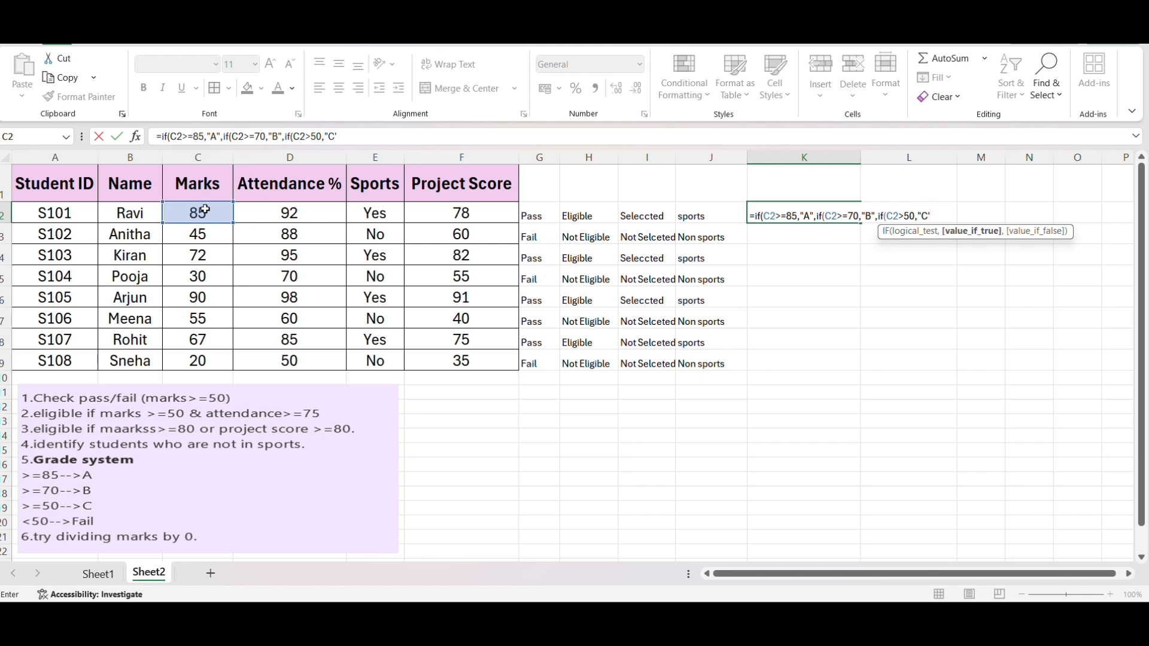
type("\",\"Fail")
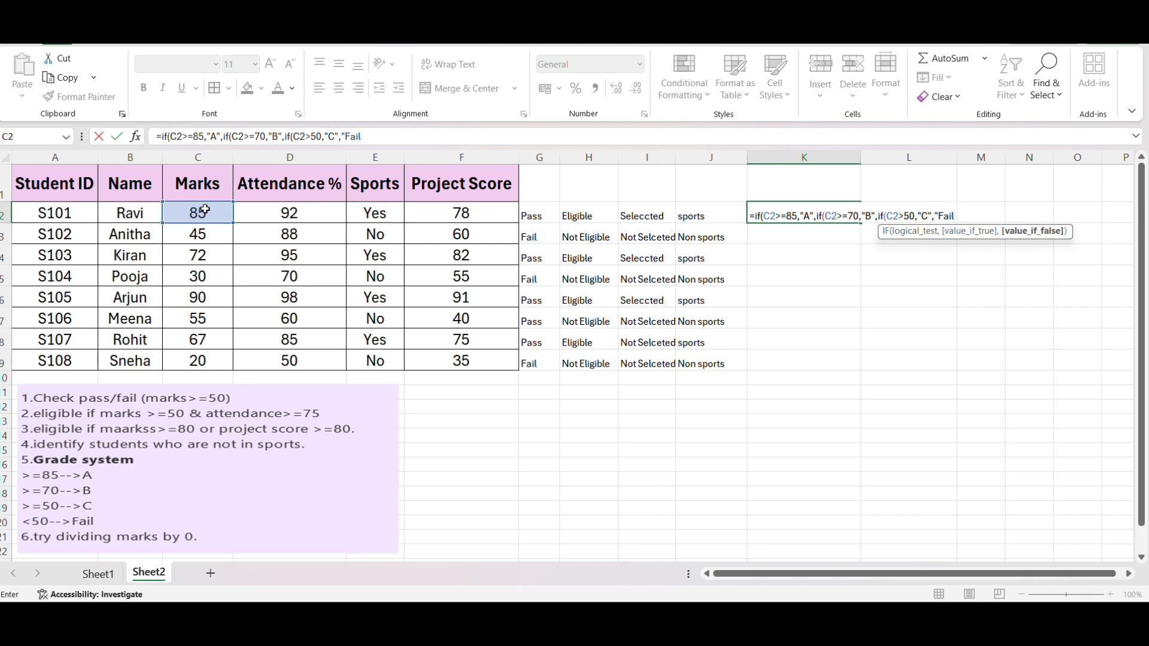
type("\")")
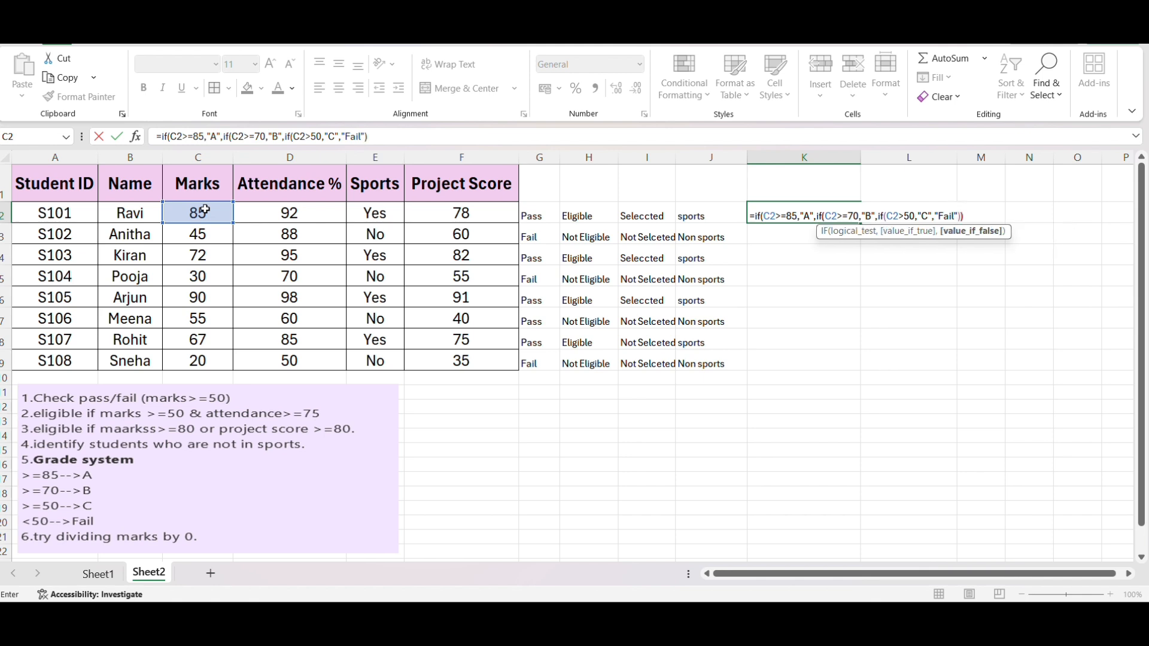
type("))")
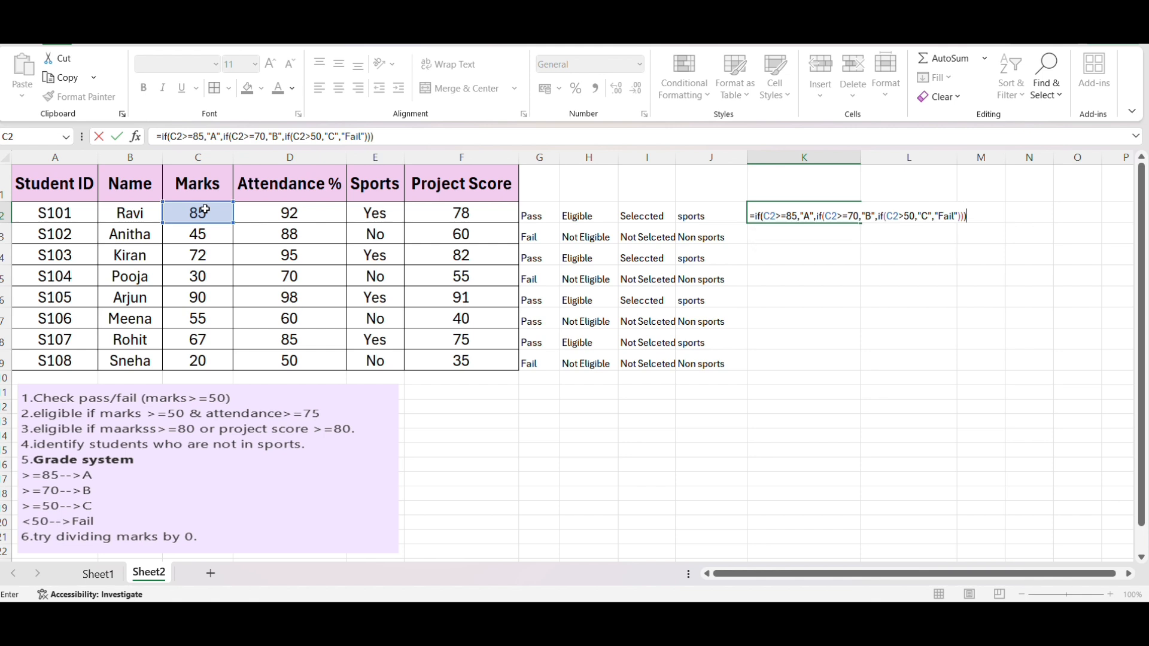
key("BackSpace")
key("BackSpace")
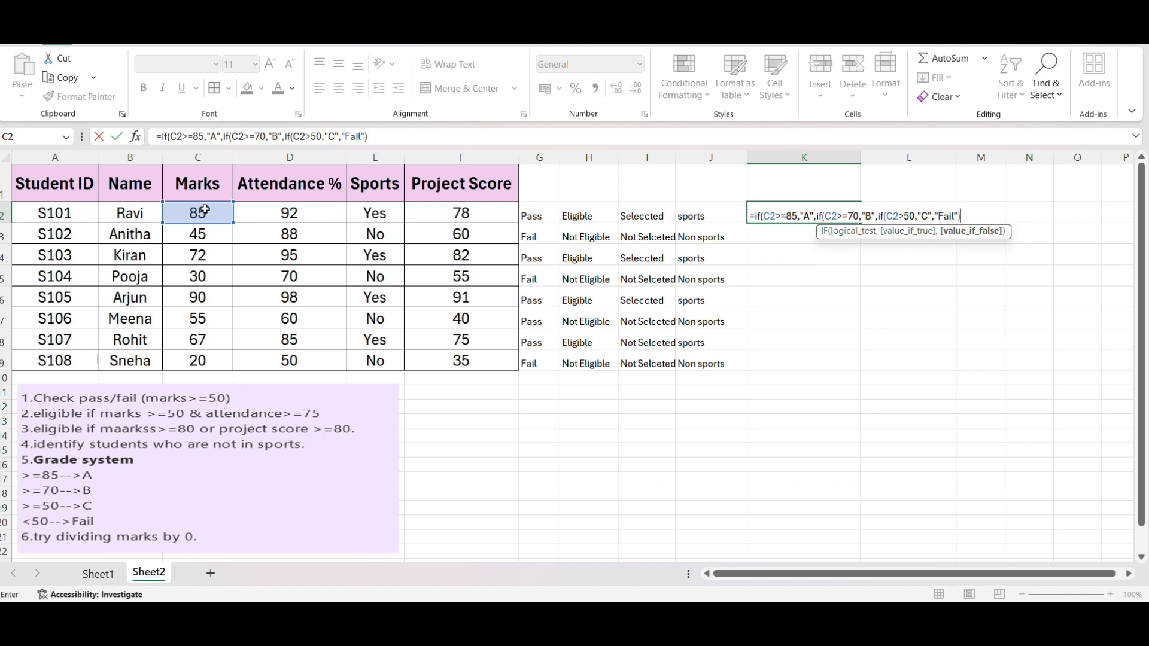
type(")")
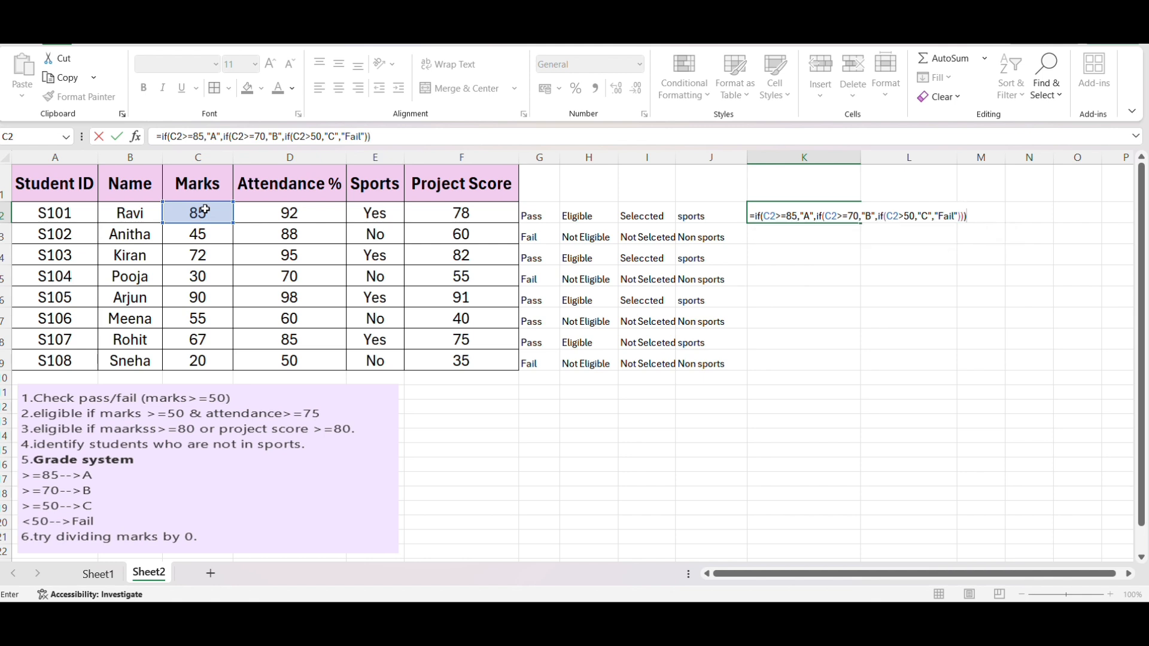
key("Return")
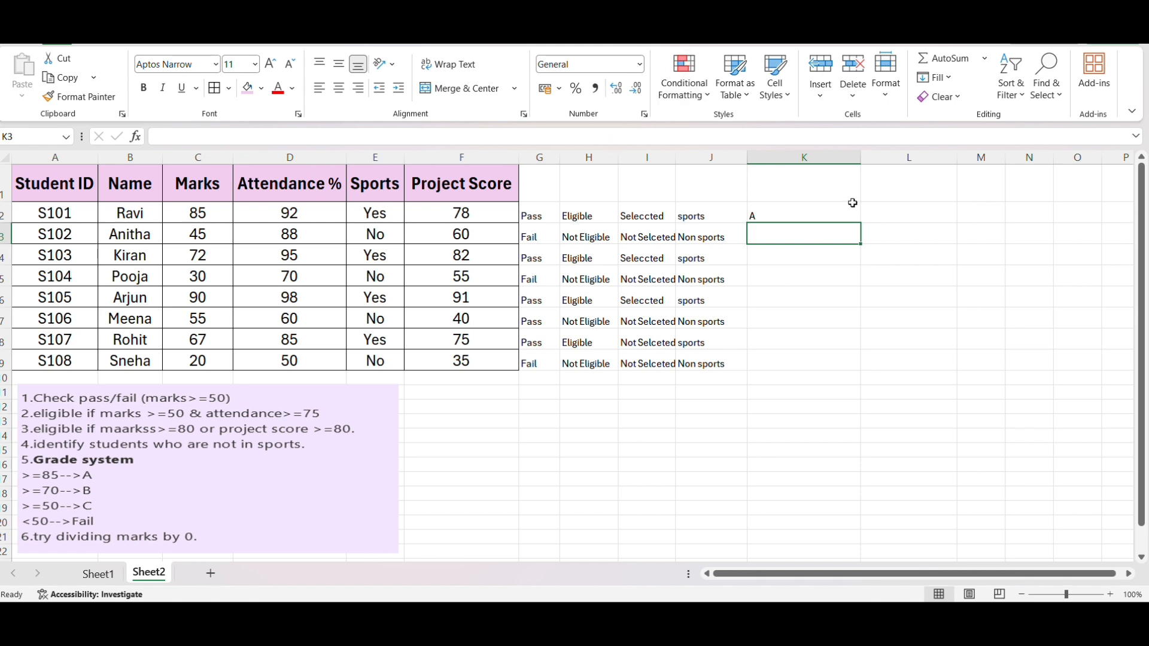
- Fill the grade formula from K2 down through K9 and review the formulas in K2 and K5
left_click(790, 219)
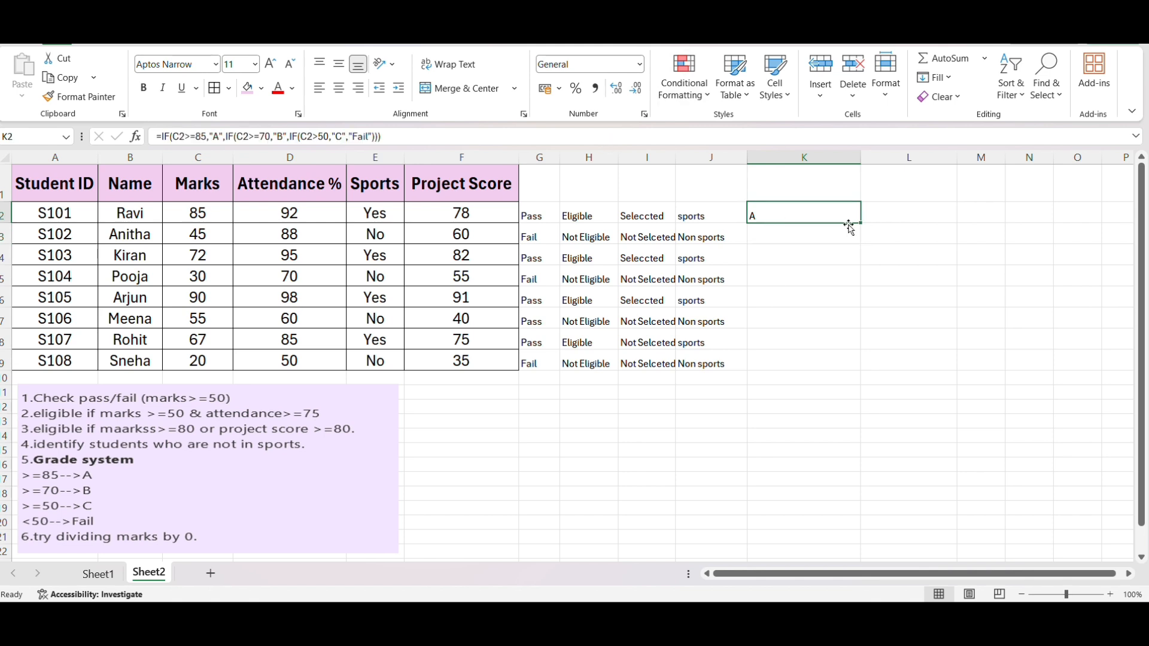
double_click(867, 223)
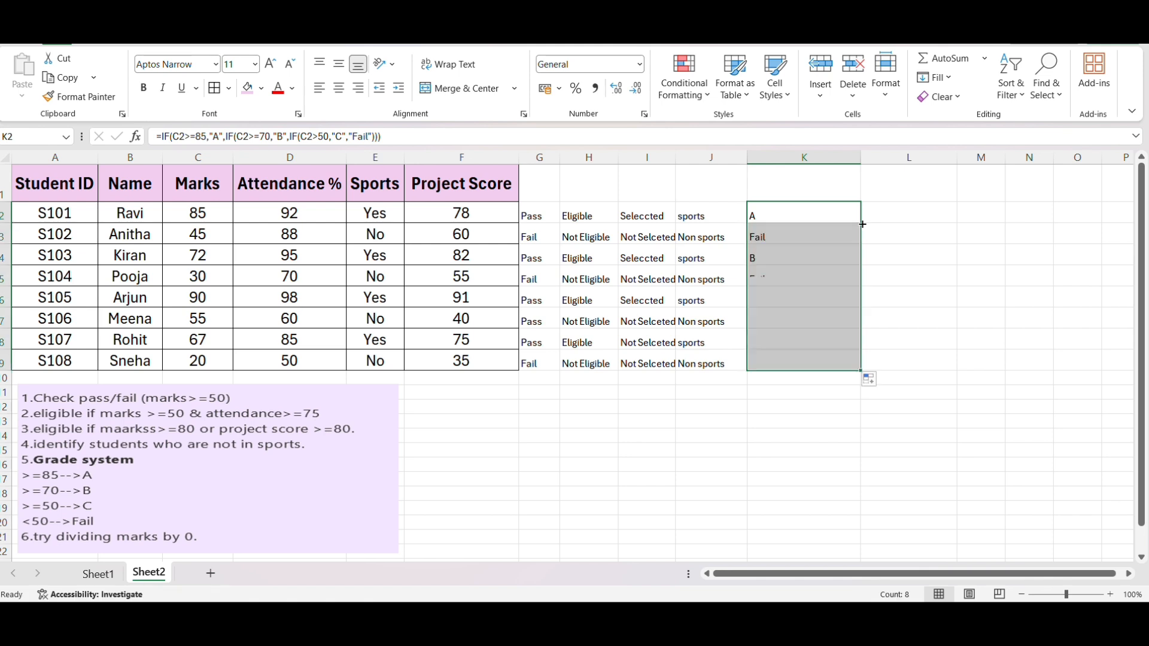
left_click(734, 431)
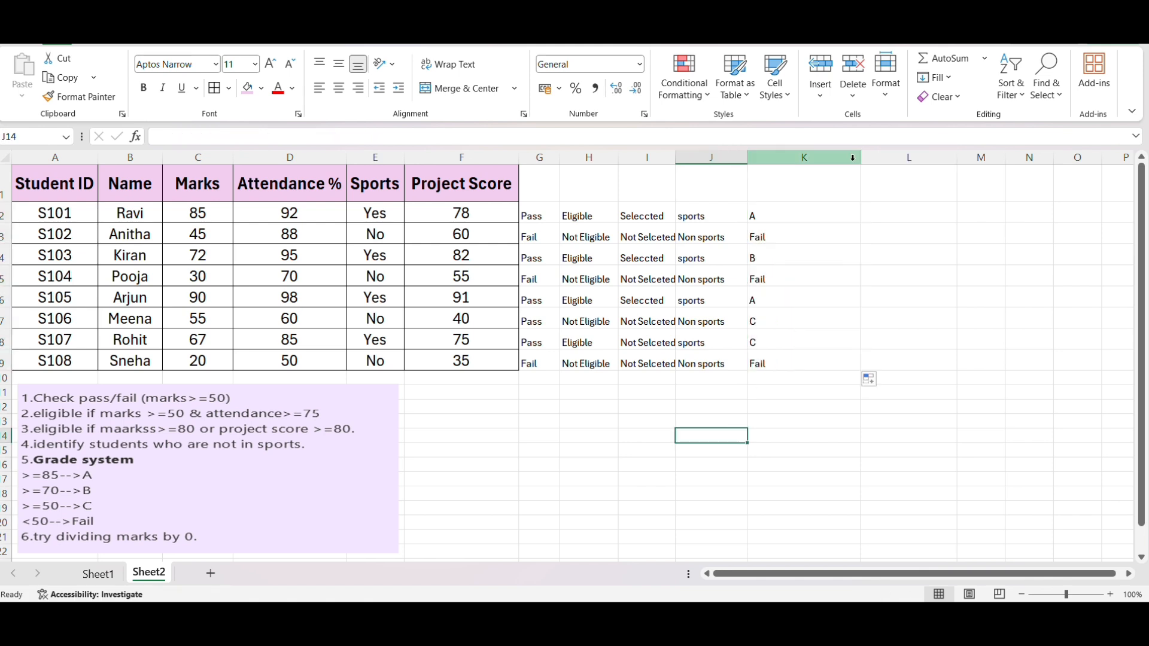
left_click(784, 215)
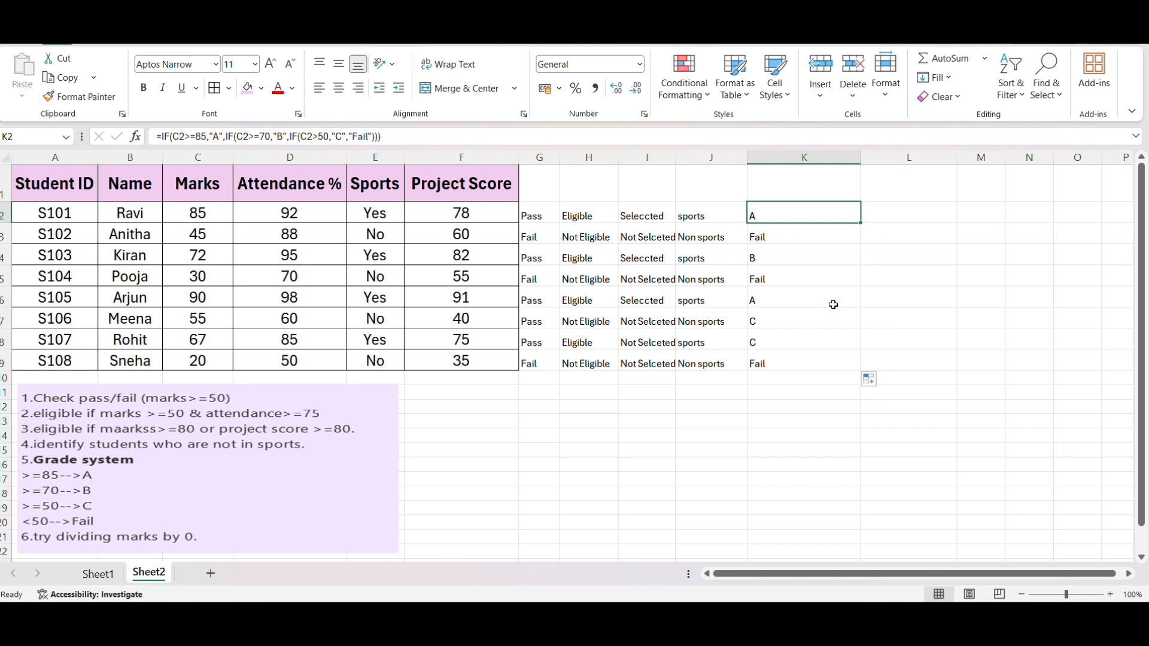
left_click(791, 268)
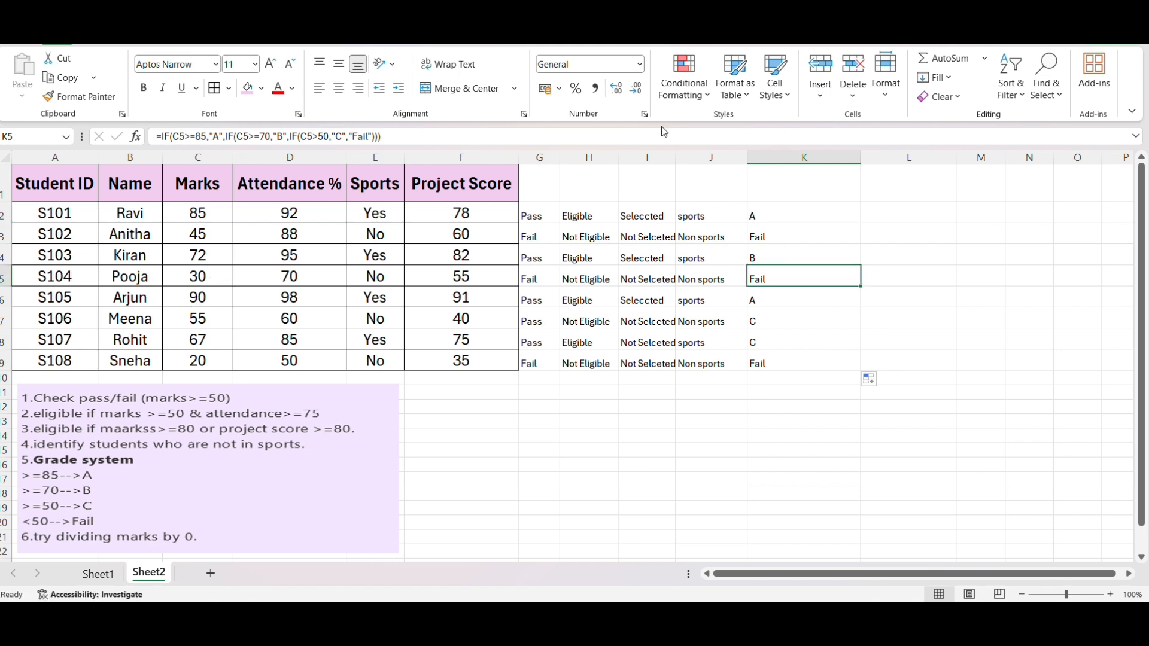